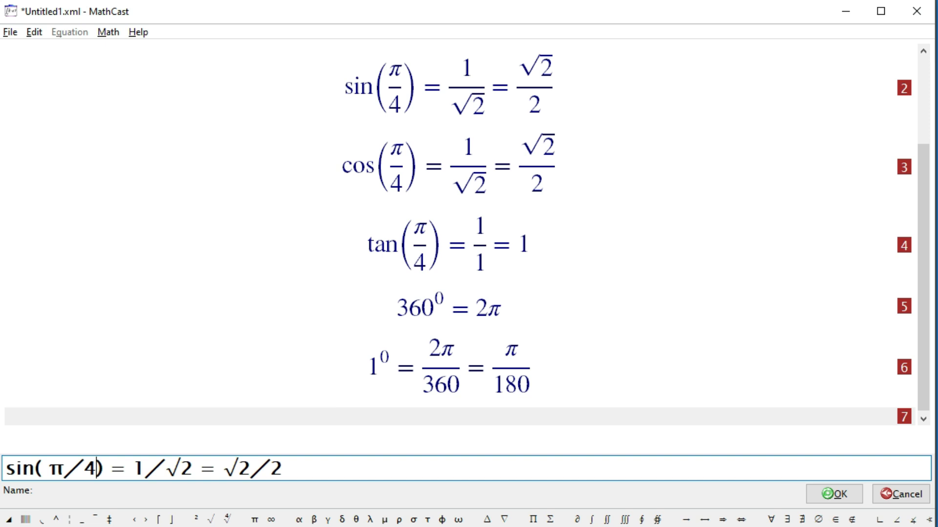
- Change the copied sine equation to sin(π/6) = 1/2 and remove the trailing √2/2 after the last equals sign
{"action": "type", "text": "6"}
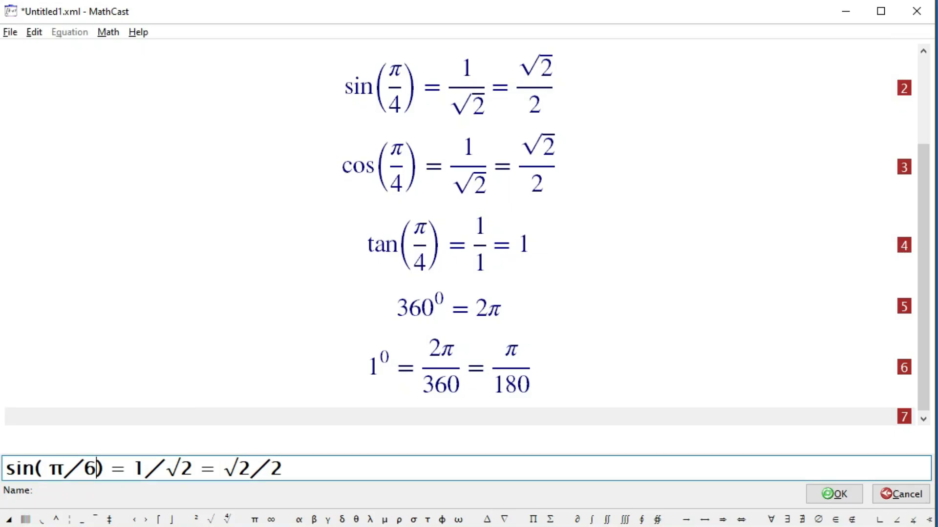
{"action": "left_click", "coordinate": [193, 468]}
{"action": "left_click", "coordinate": [180, 468]}
{"action": "key", "text": "BackSpace"}
{"action": "left_click", "coordinate": [267, 468]}
{"action": "key", "text": "BackSpace"}
{"action": "key", "text": "BackSpace"}
{"action": "key", "text": "BackSpace"}
{"action": "key", "text": "BackSpace"}
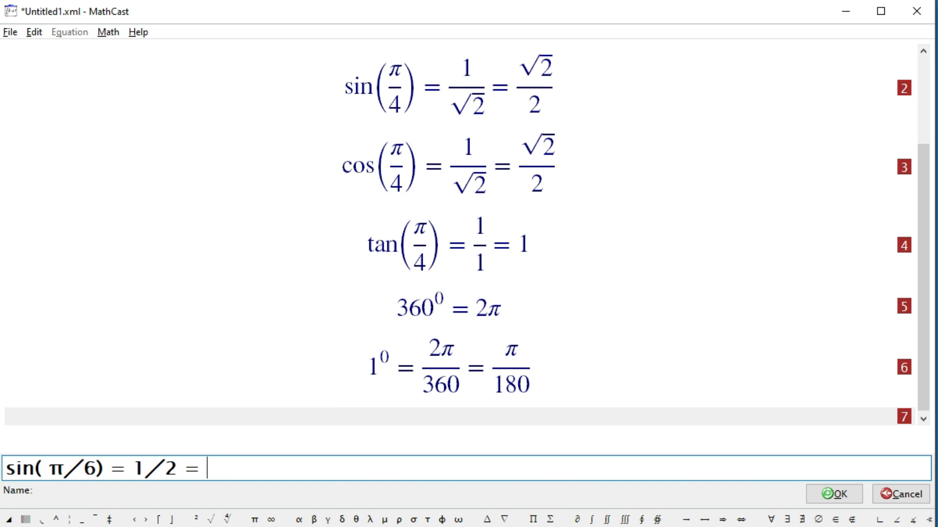
- Complete equation 7 with cos(π/3) after the last equals sign and accept it
{"action": "type", "text": "cos"}
{"action": "type", "text": "(pi/"}
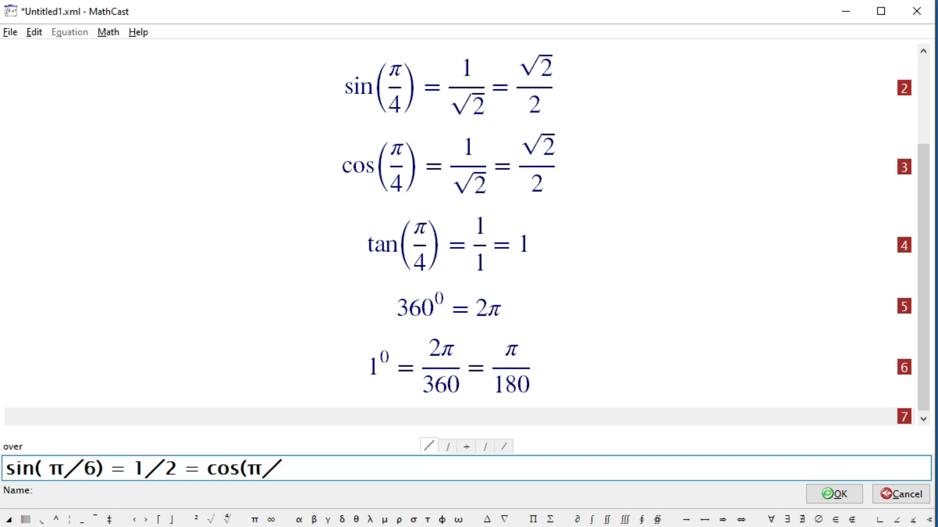
{"action": "type", "text": "3)"}
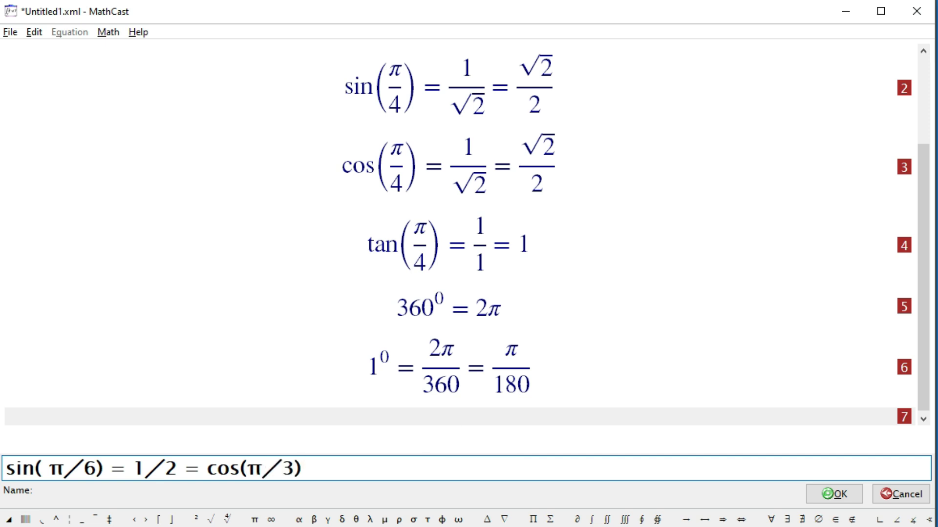
{"action": "key", "text": "Return"}
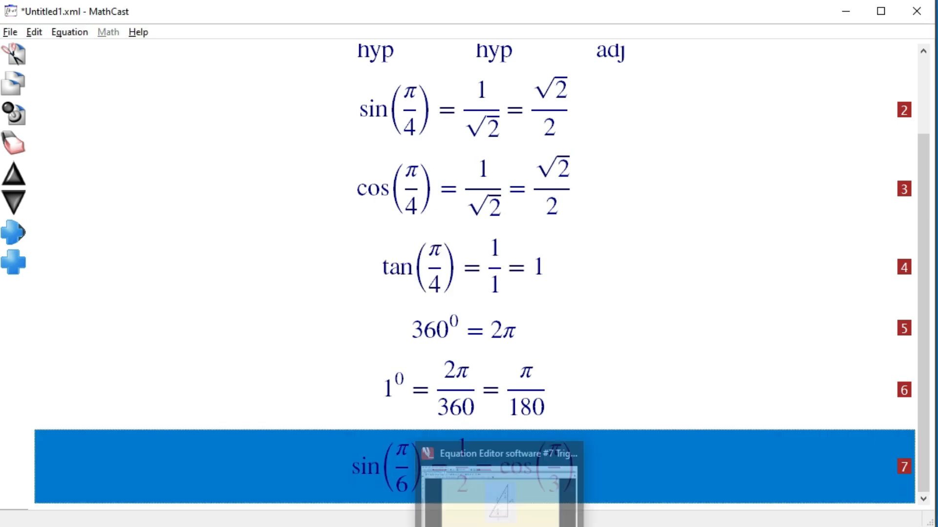
- Switch to the page with the triangle, paste the sin(π/6) equation and place it to the left of the triangle's upper part
{"action": "left_click", "coordinate": [502, 492]}
{"action": "right_click", "coordinate": [146, 152]}
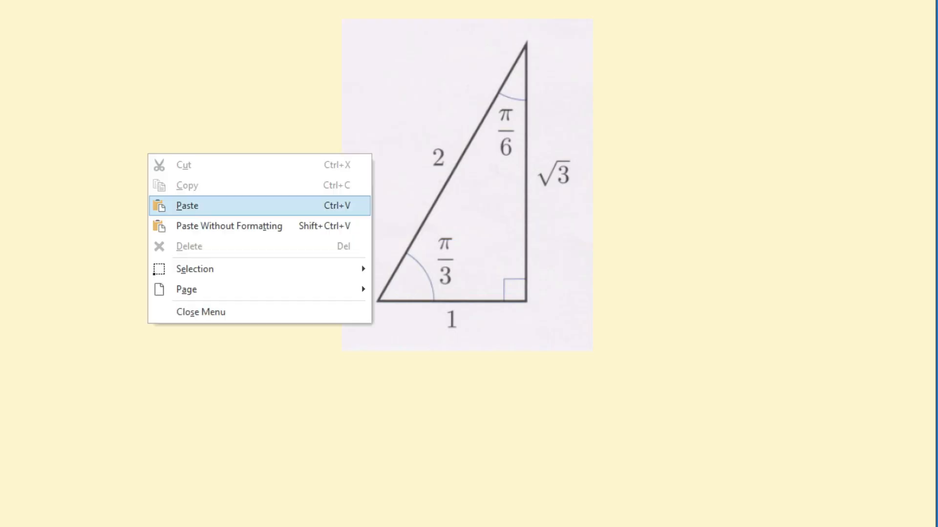
{"action": "left_click", "coordinate": [184, 205]}
{"action": "left_click_drag", "start_coordinate": [275, 195], "coordinate": [185, 129]}
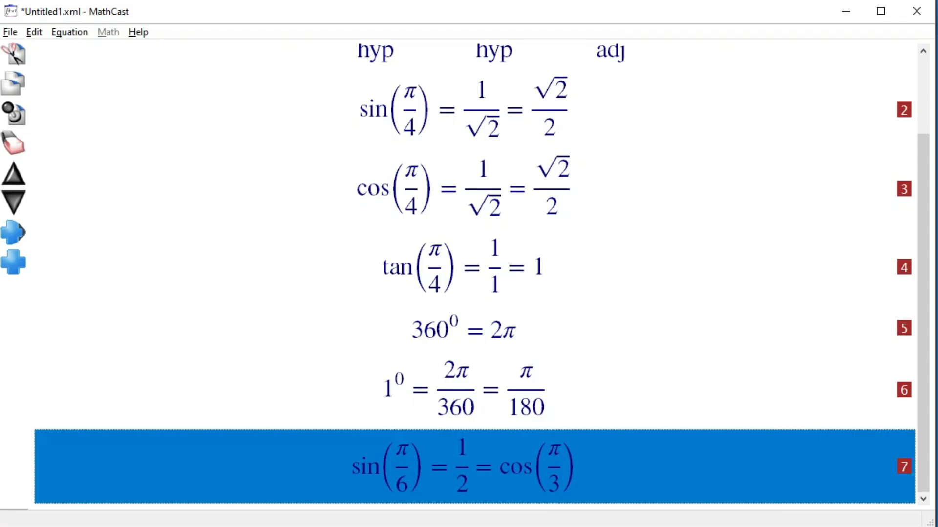
- Return to MathCast and copy the full text of equation 7 into a new equation 8
{"action": "key", "text": "Return"}
{"action": "key", "text": "ctrl+shift+Left"}
{"action": "key", "text": "ctrl+shift+Left"}
{"action": "key", "text": "ctrl+shift+Left"}
{"action": "key", "text": "ctrl+shift+Left"}
{"action": "key", "text": "ctrl+shift+Left"}
{"action": "key", "text": "ctrl+shift+Left"}
{"action": "key", "text": "ctrl+shift+Left"}
{"action": "key", "text": "ctrl+shift+Left"}
{"action": "key", "text": "ctrl+c"}
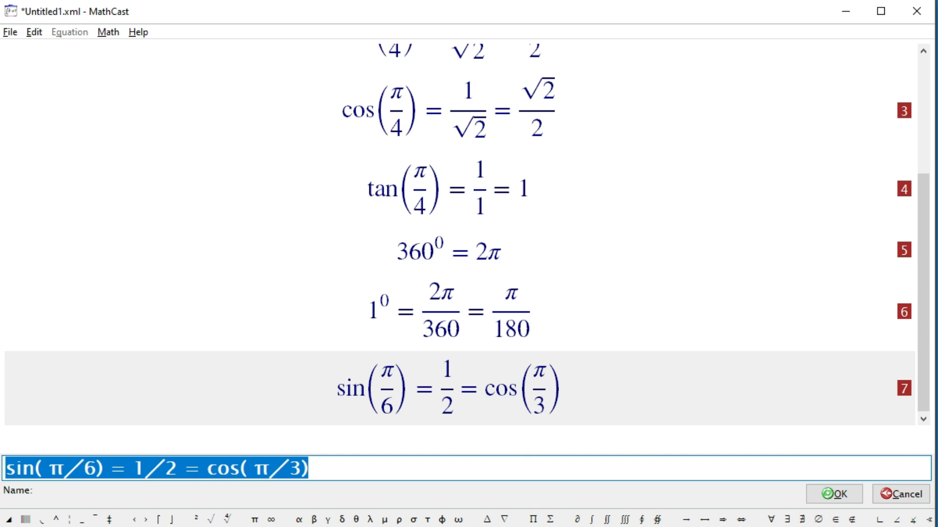
{"action": "key", "text": "Return"}
{"action": "key", "text": "Insert"}
{"action": "key", "text": "ctrl+v"}
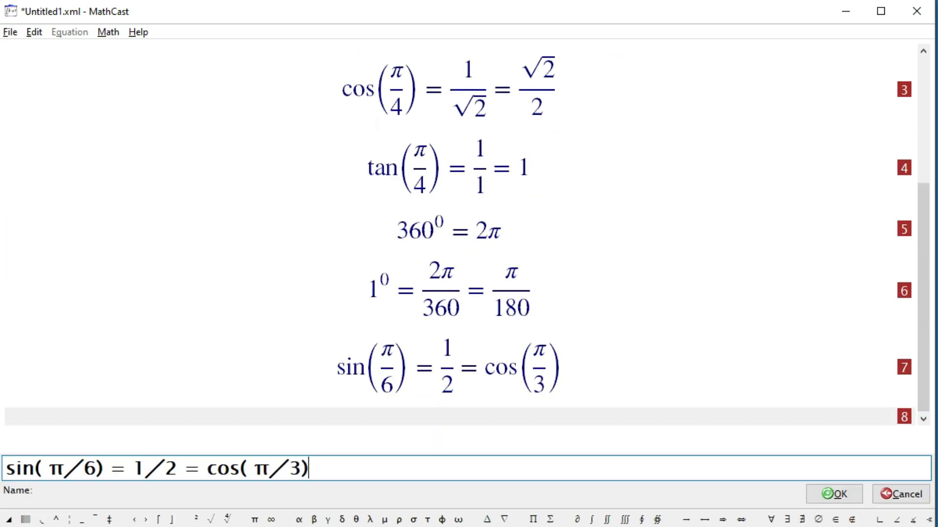
- Swap the angles in equation 8 so that it uses sin(π/3) and cos(π/6)
{"action": "left_click", "coordinate": [97, 468]}
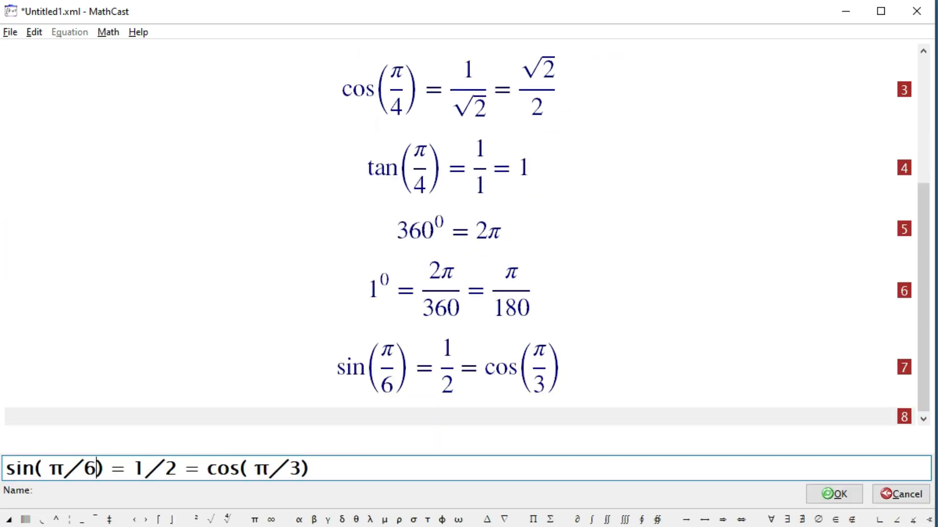
{"action": "key", "text": "BackSpace"}
{"action": "type", "text": "3"}
{"action": "left_click", "coordinate": [289, 469]}
{"action": "key", "text": "BackSpace"}
{"action": "type", "text": "6"}
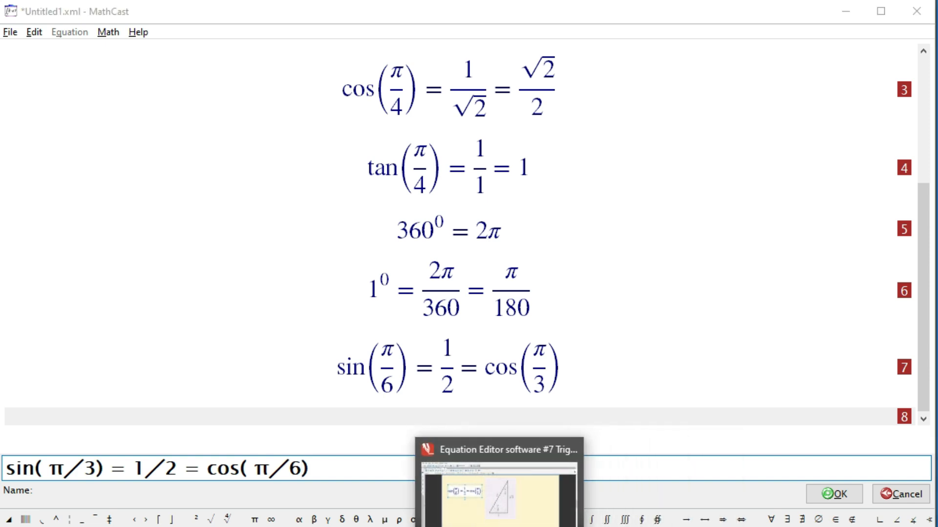
- Check the triangle's sides, replace the fraction's numerator in equation 8 with √3 and accept the equation
{"action": "left_click", "coordinate": [499, 525]}
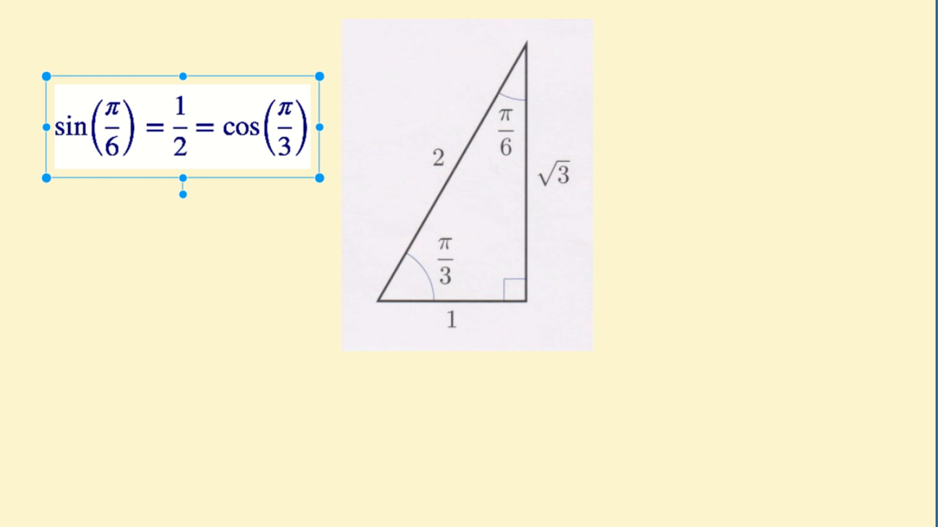
{"action": "key", "text": "alt+Tab"}
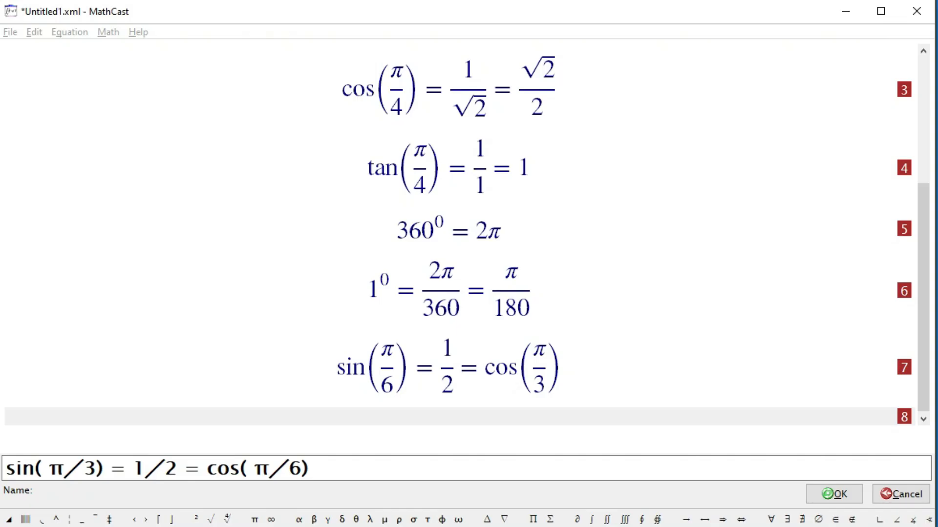
{"action": "key", "text": "BackSpace"}
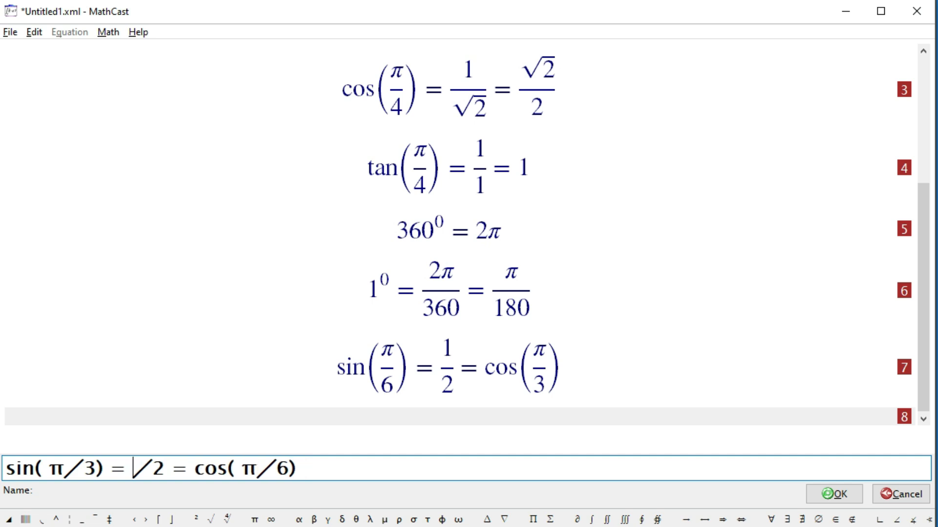
{"action": "left_click", "coordinate": [210, 520]}
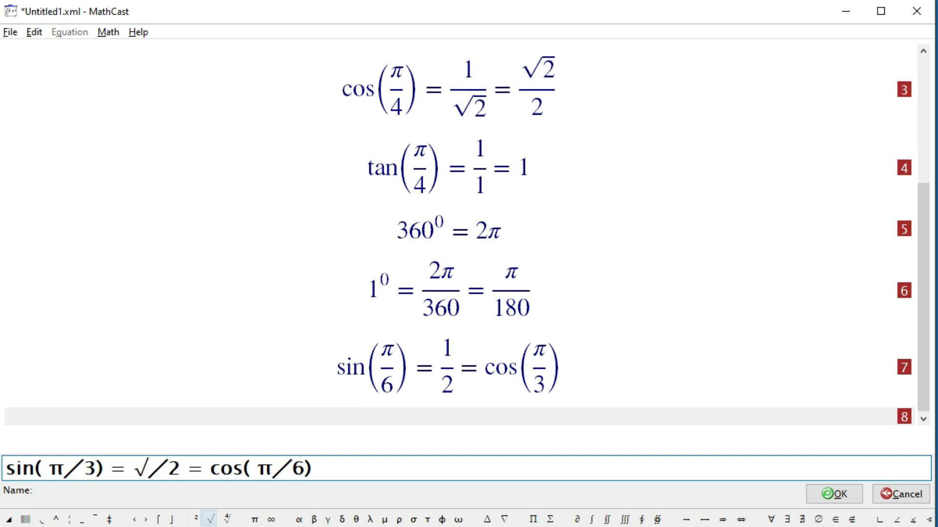
{"action": "type", "text": "3"}
{"action": "key", "text": "Return"}
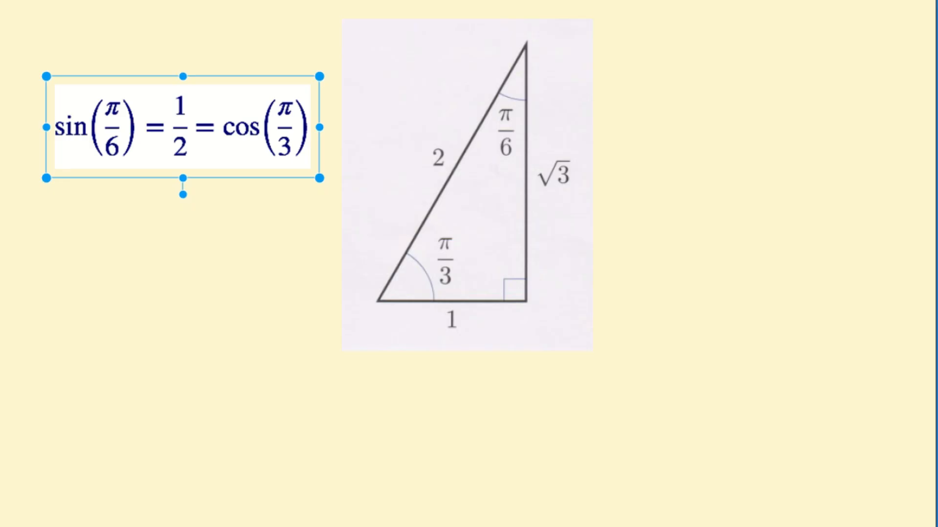
- Paste the sin(π/3) = √3/2 = cos(π/6) equation on the triangle page and place it to the right of the triangle
{"action": "right_click", "coordinate": [187, 334]}
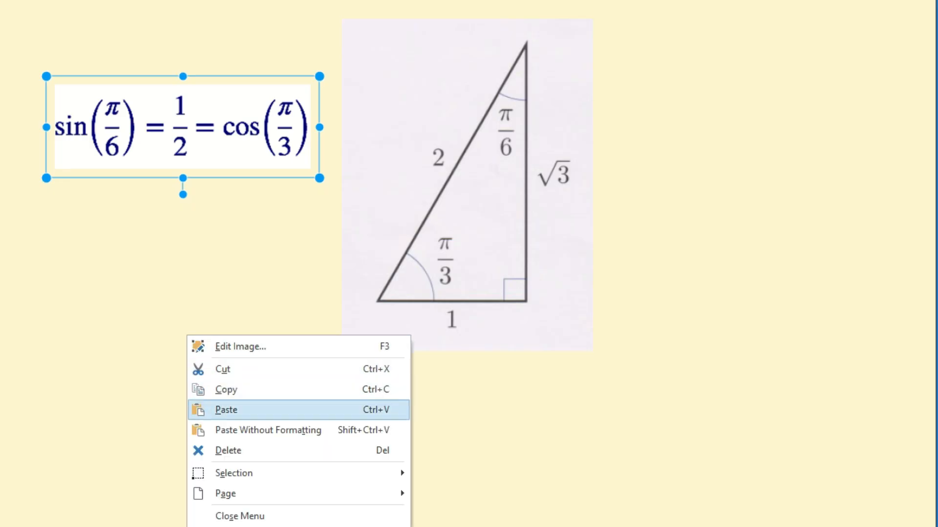
{"action": "left_click", "coordinate": [229, 409]}
{"action": "left_click_drag", "start_coordinate": [328, 377], "coordinate": [756, 117]}
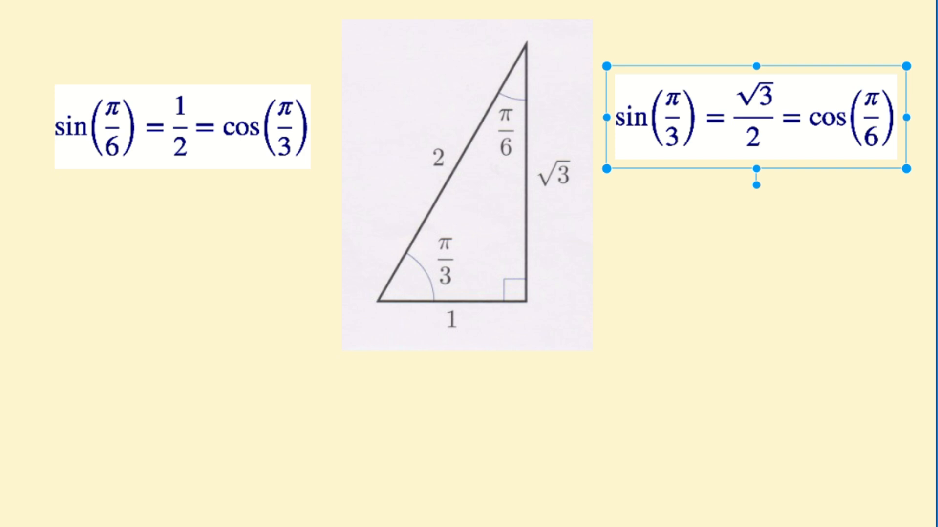
- Switch back to MathCast and copy the full text of equation 8 into a new equation 9
{"action": "mouse_move", "coordinate": [652, 526]}
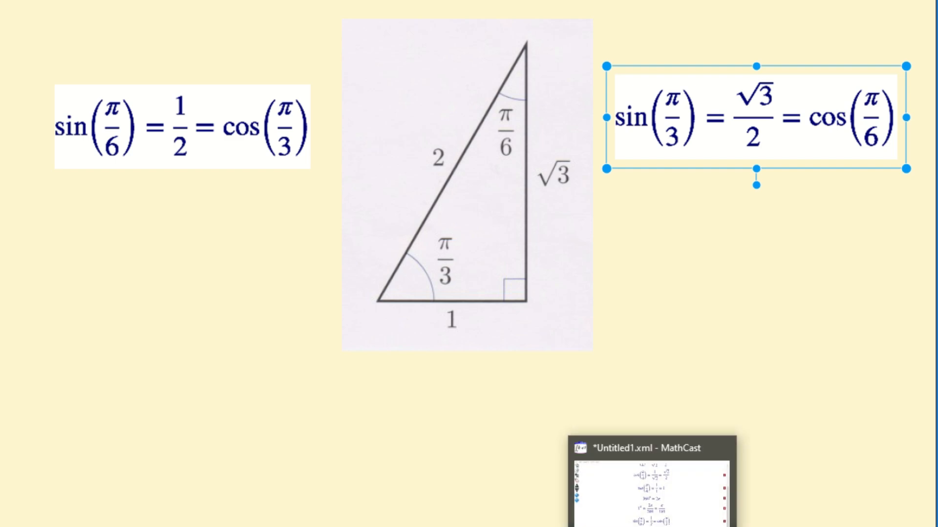
{"action": "left_click", "coordinate": [652, 488]}
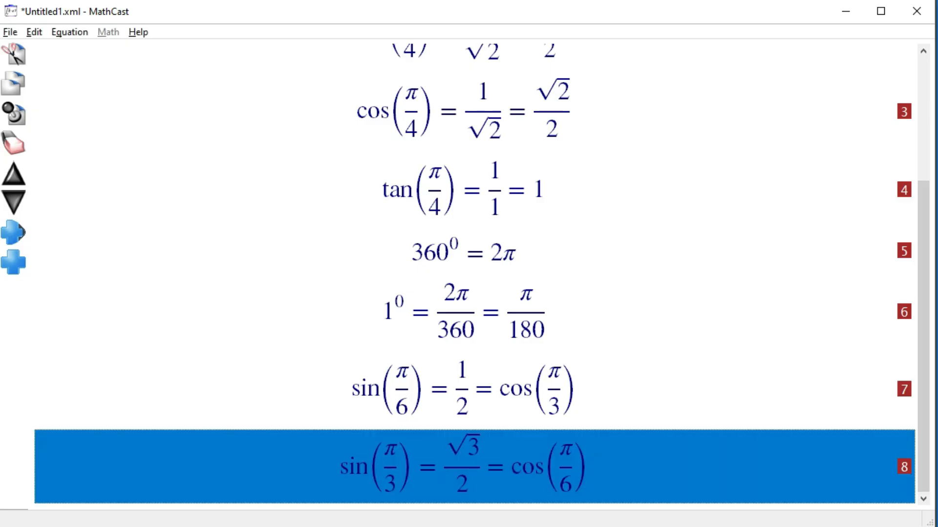
{"action": "key", "text": "Return"}
{"action": "key", "text": "ctrl+a"}
{"action": "key", "text": "ctrl+c"}
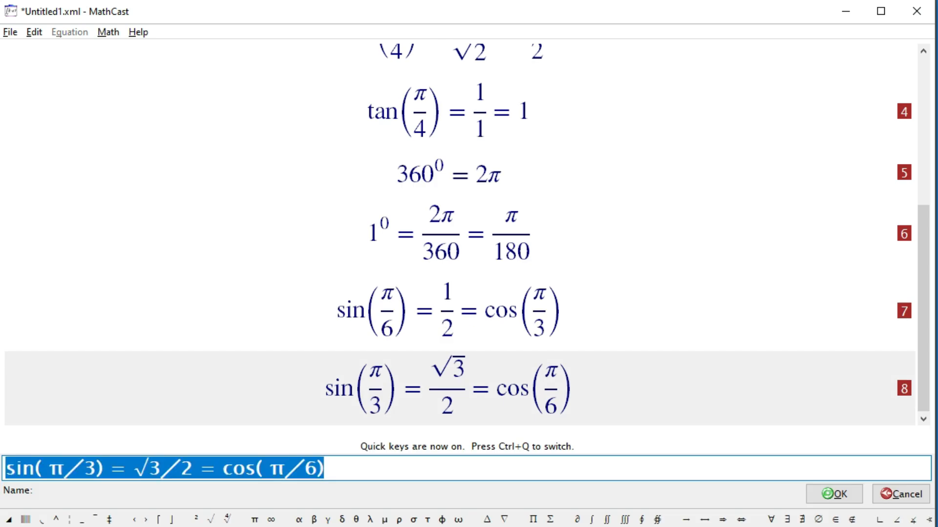
{"action": "key", "text": "Escape"}
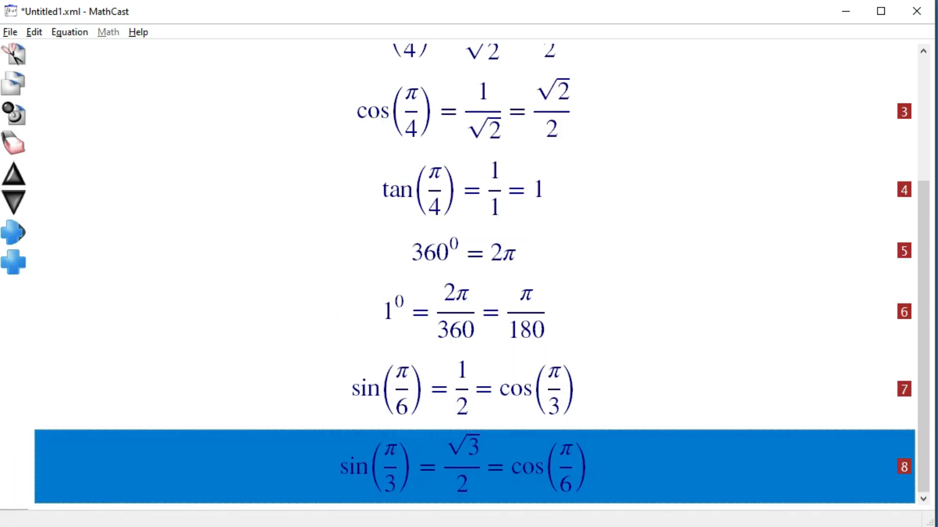
{"action": "key", "text": "Insert"}
{"action": "key", "text": "ctrl+v"}
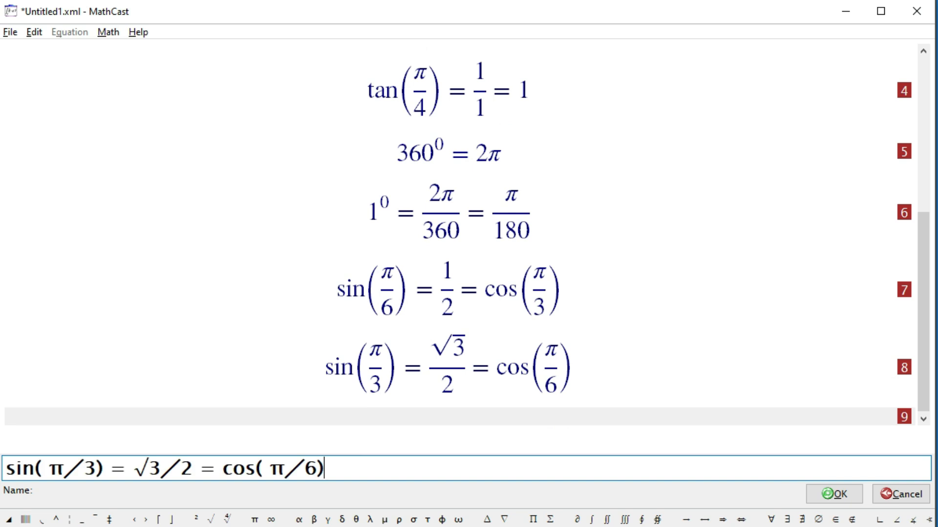
- Change the start of equation 9 to tan(π/3) = √3/1
{"action": "left_click", "coordinate": [34, 468]}
{"action": "key", "text": "BackSpace"}
{"action": "key", "text": "BackSpace"}
{"action": "key", "text": "BackSpace"}
{"action": "type", "text": "tan"}
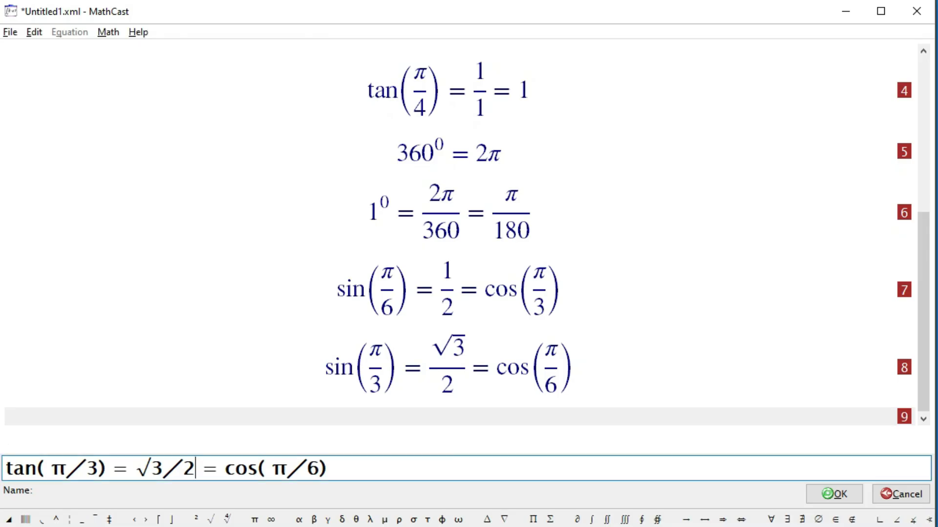
{"action": "key", "text": "BackSpace"}
{"action": "type", "text": "1"}
- Replace cos(π/6) at the end of equation 9 with √3 and accept the equation
{"action": "left_click", "coordinate": [327, 469]}
{"action": "key", "text": "BackSpace"}
{"action": "key", "text": "BackSpace"}
{"action": "key", "text": "BackSpace"}
{"action": "key", "text": "BackSpace"}
{"action": "key", "text": "BackSpace"}
{"action": "key", "text": "BackSpace"}
{"action": "key", "text": "BackSpace"}
{"action": "key", "text": "BackSpace"}
{"action": "key", "text": "BackSpace"}
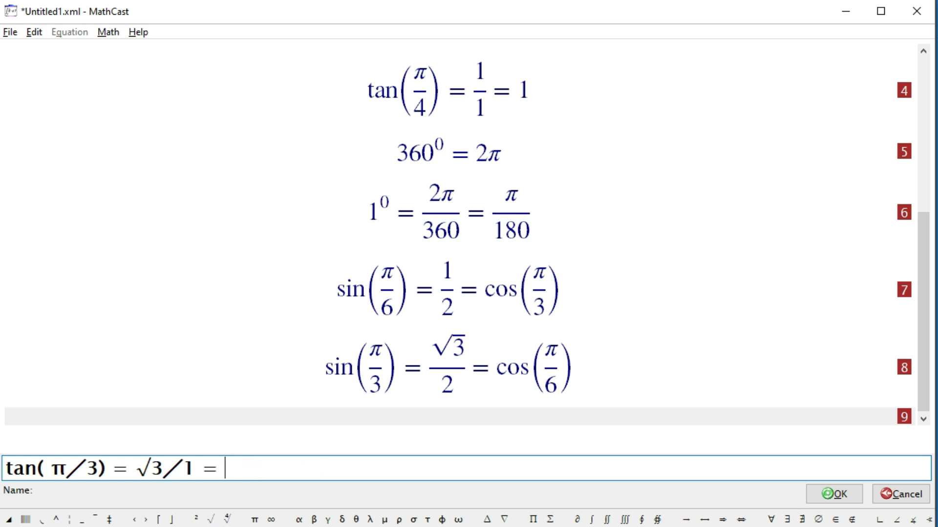
{"action": "left_click", "coordinate": [210, 519]}
{"action": "type", "text": "3"}
{"action": "key", "text": "Return"}
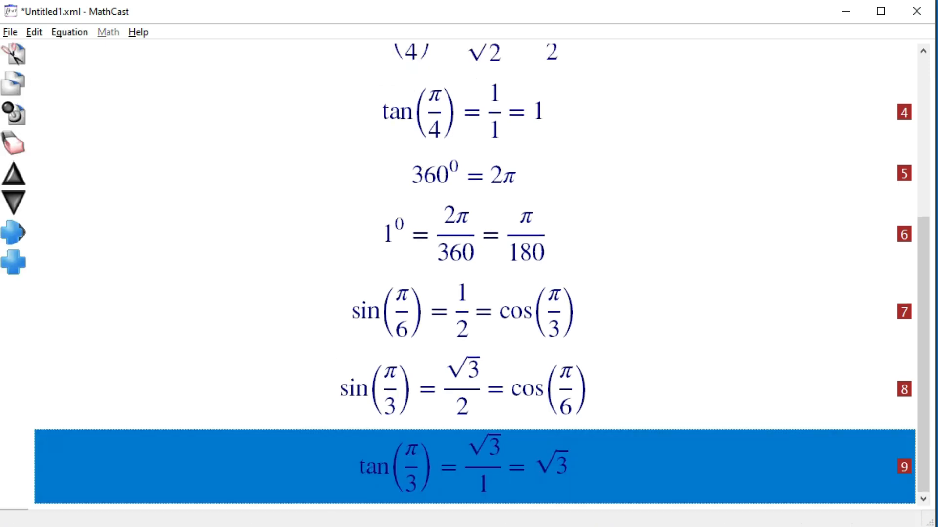
- Switch to the triangle page, paste the tan(π/3) equation and place it below and to the left of the triangle
{"action": "left_click", "coordinate": [464, 466]}
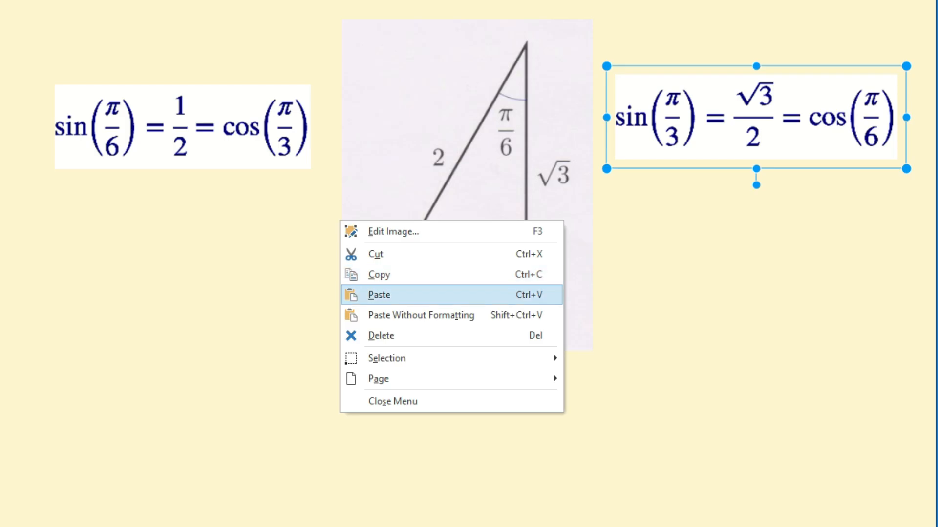
{"action": "left_click", "coordinate": [376, 295]}
{"action": "left_click_drag", "start_coordinate": [458, 262], "coordinate": [206, 405]}
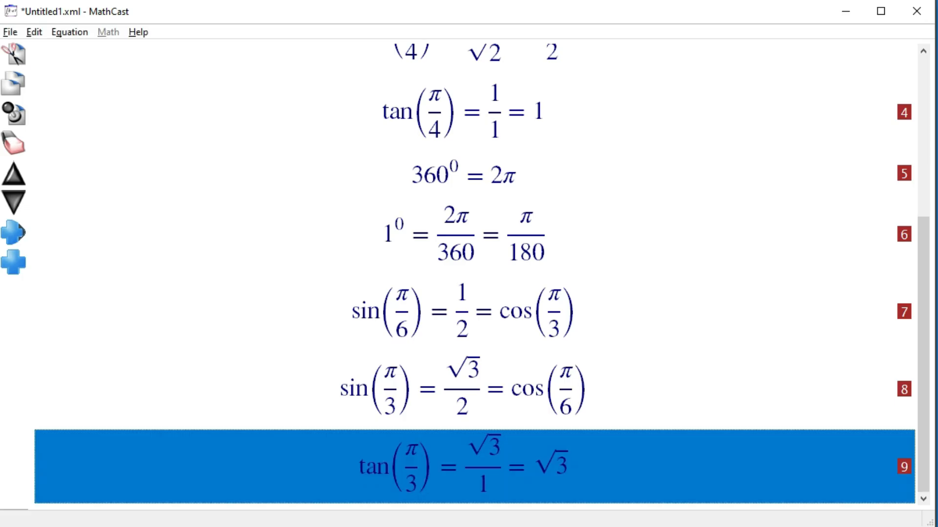
- Return to MathCast and copy the full text of equation 9 into a new equation 10
{"action": "key", "text": "Return"}
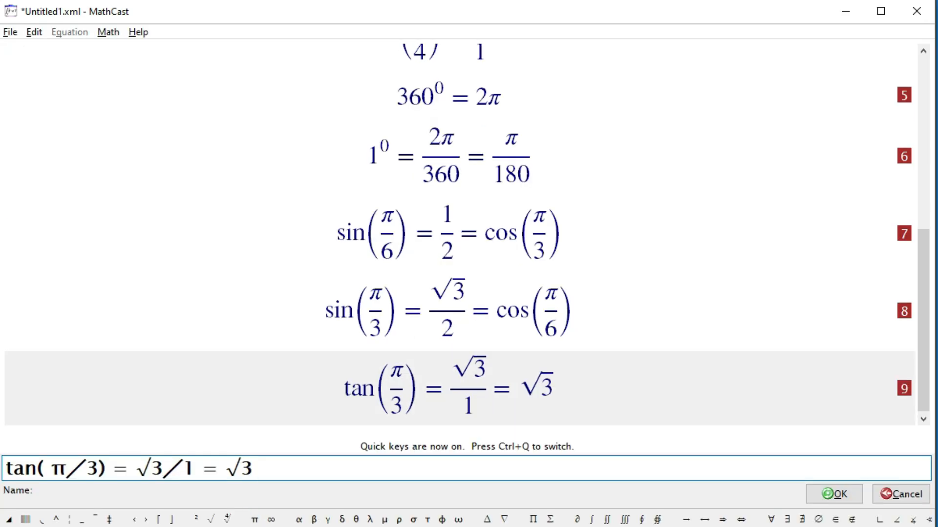
{"action": "key", "text": "shift+Home"}
{"action": "key", "text": "ctrl+c"}
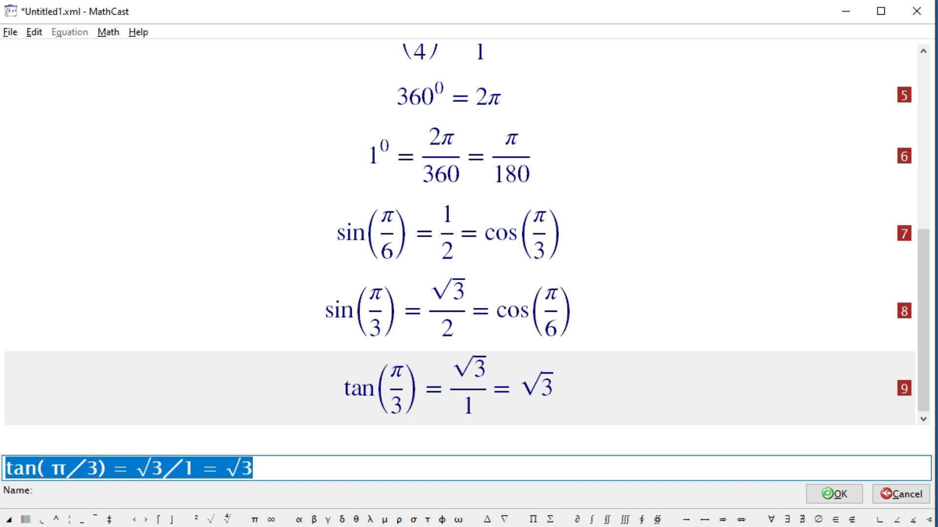
{"action": "key", "text": "Return"}
{"action": "key", "text": "Down"}
{"action": "key", "text": "ctrl+v"}
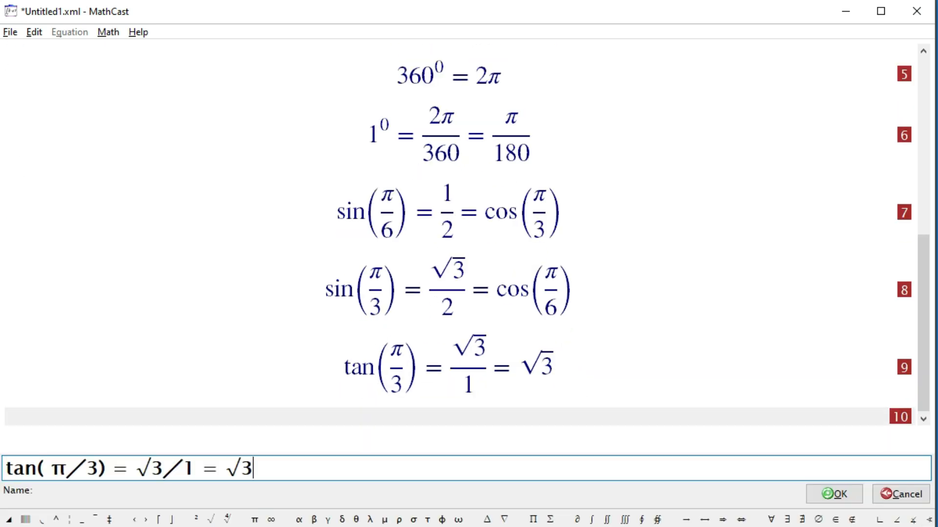
- Change the angle in equation 10 to π/6 and the middle fraction to 1/√3
{"action": "left_click", "coordinate": [99, 468]}
{"action": "key", "text": "BackSpace"}
{"action": "type", "text": "6"}
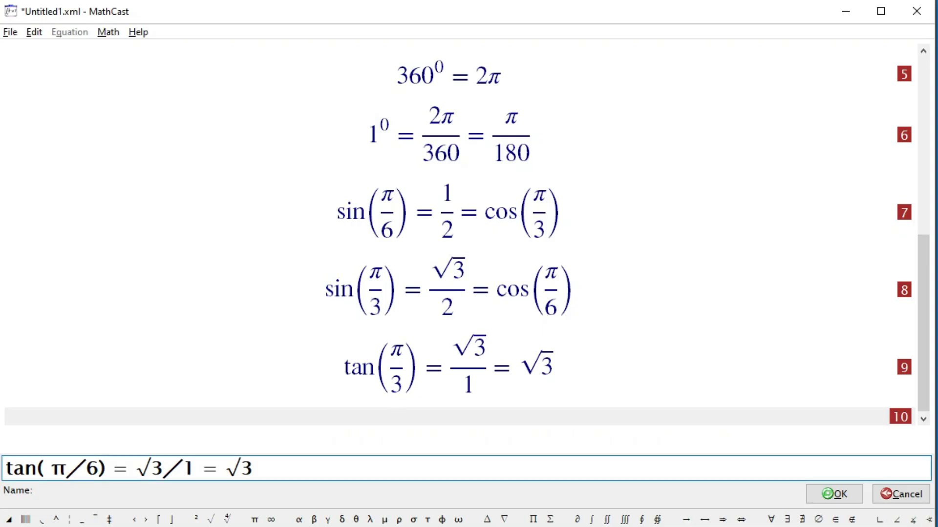
{"action": "left_click", "coordinate": [151, 468]}
{"action": "key", "text": "Left"}
{"action": "type", "text": "1/"}
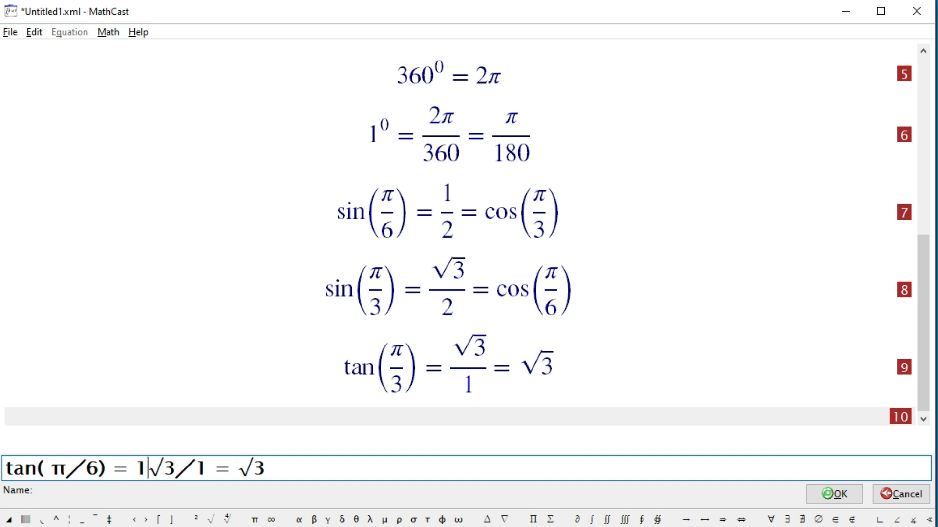
{"action": "key", "text": "Right"}
{"action": "key", "text": "Right"}
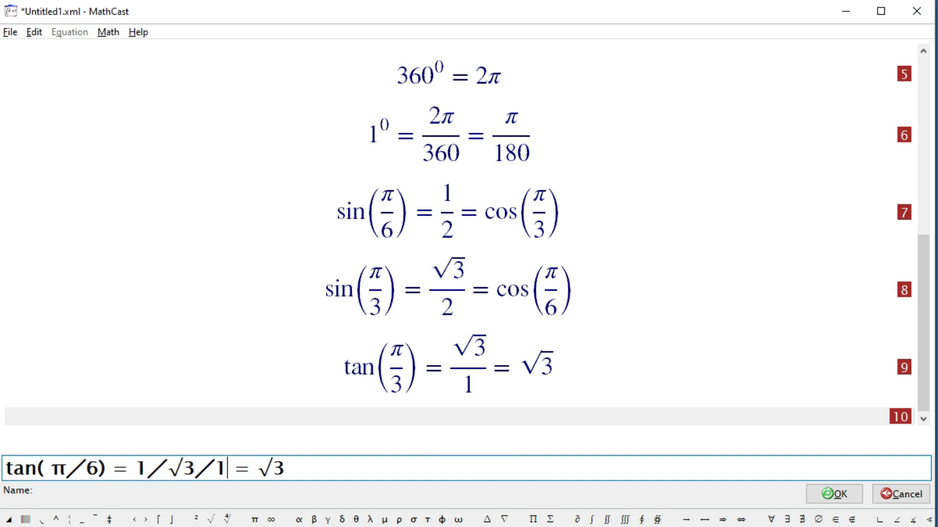
{"action": "key", "text": "BackSpace"}
{"action": "key", "text": "BackSpace"}
- Turn the final √3 in equation 10 into the fraction √3/3
{"action": "key", "text": "Right"}
{"action": "key", "text": "Right"}
{"action": "key", "text": "Right"}
{"action": "type", "text": "/3"}
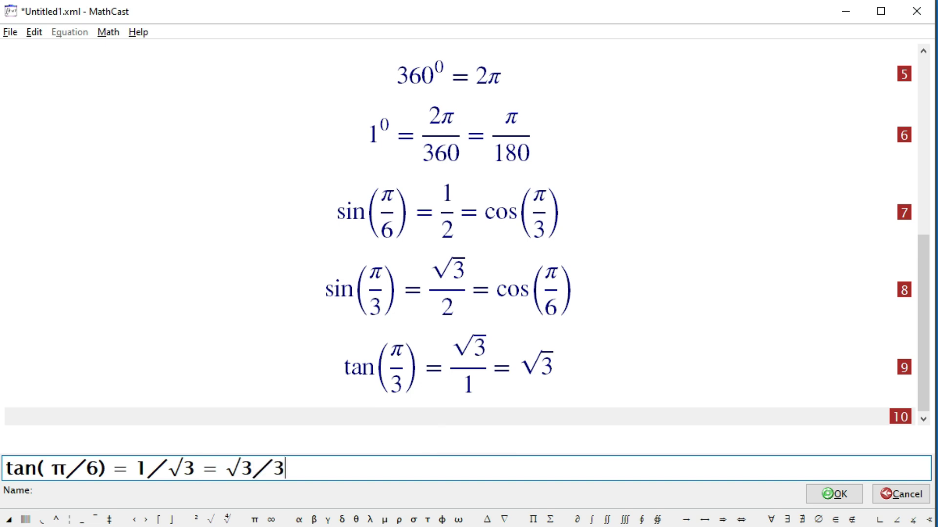
- Finish equation 10 and paste the tan(π/6) equation onto the triangle page, below and to the right of the triangle
{"action": "key", "text": "Return"}
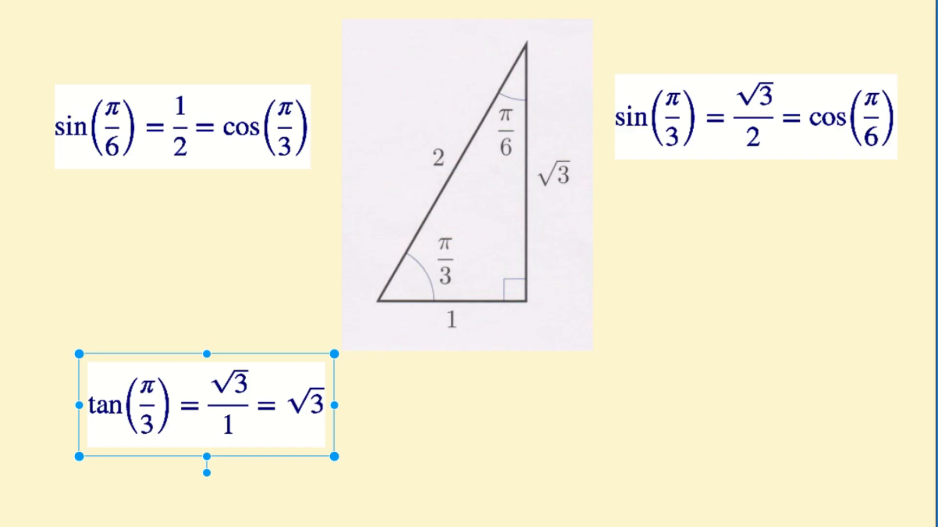
{"action": "right_click", "coordinate": [668, 323]}
{"action": "left_click", "coordinate": [703, 398]}
{"action": "left_click_drag", "start_coordinate": [786, 366], "coordinate": [696, 407]}
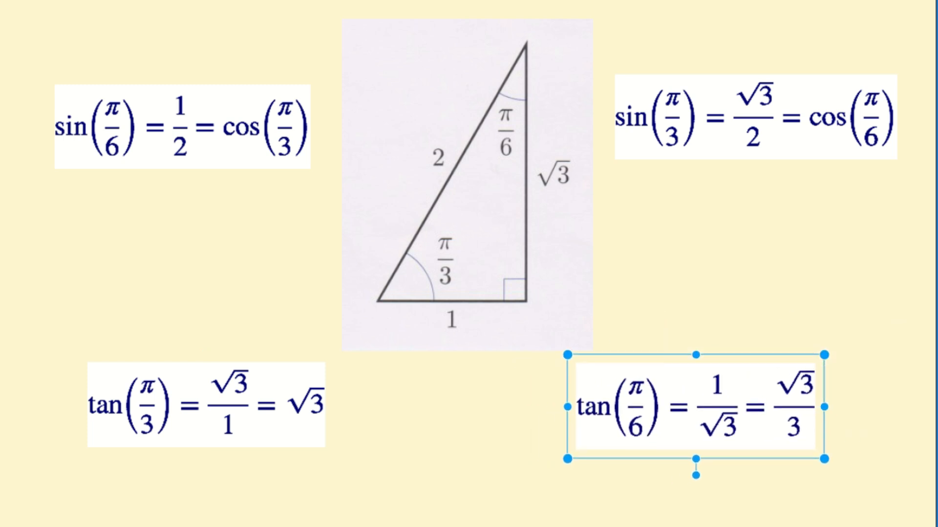
{"action": "key", "text": "Escape"}
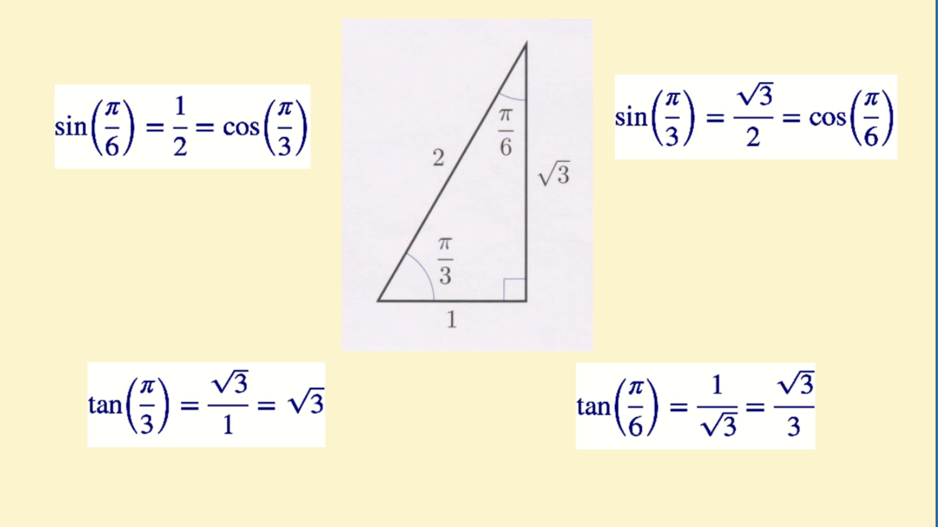
{"action": "key", "text": "Page_Up"}
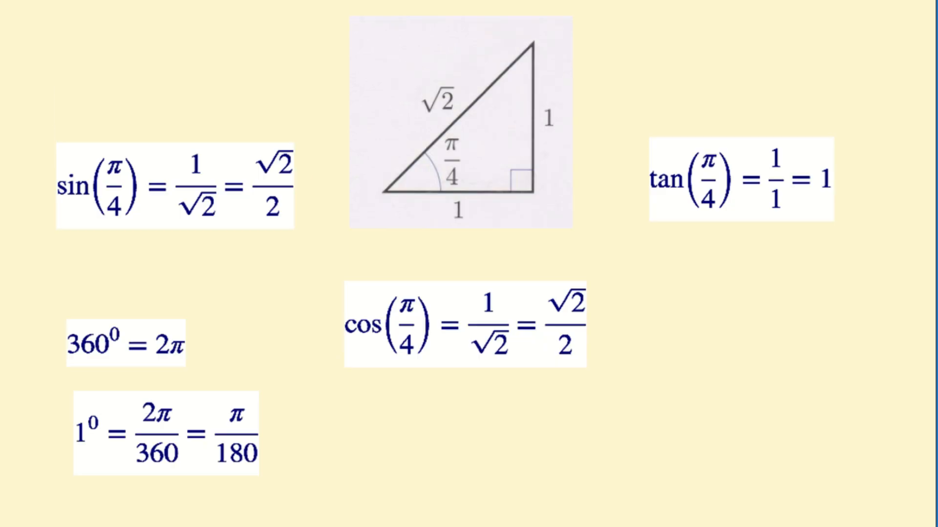
{"action": "key", "text": "Page_Up"}
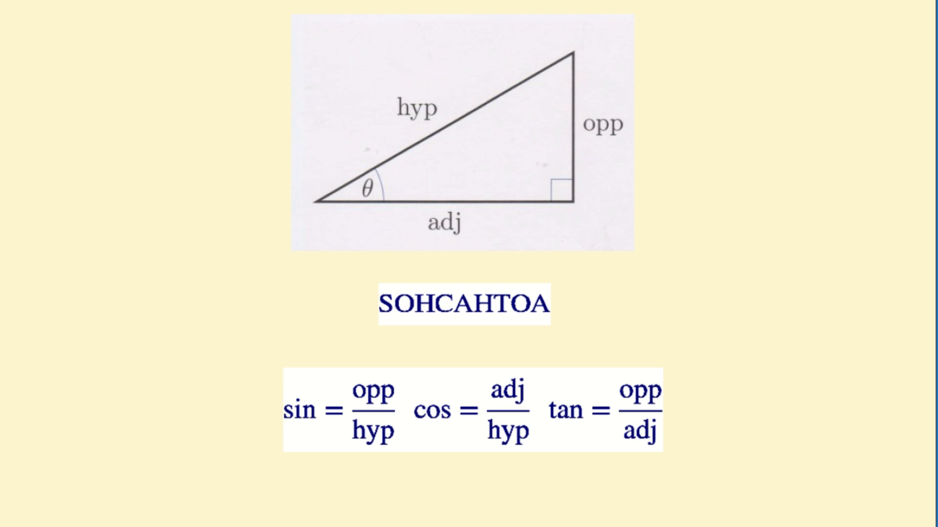
{"action": "key", "text": "Page_Down"}
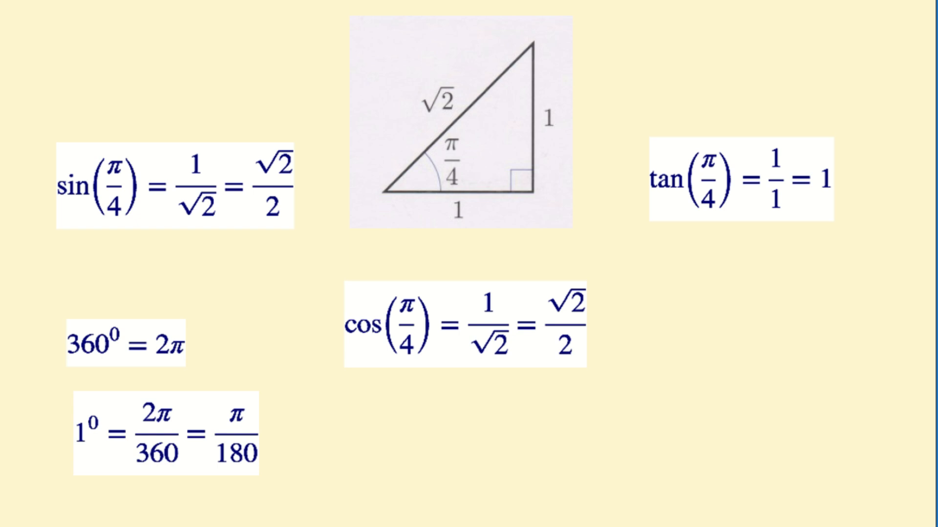
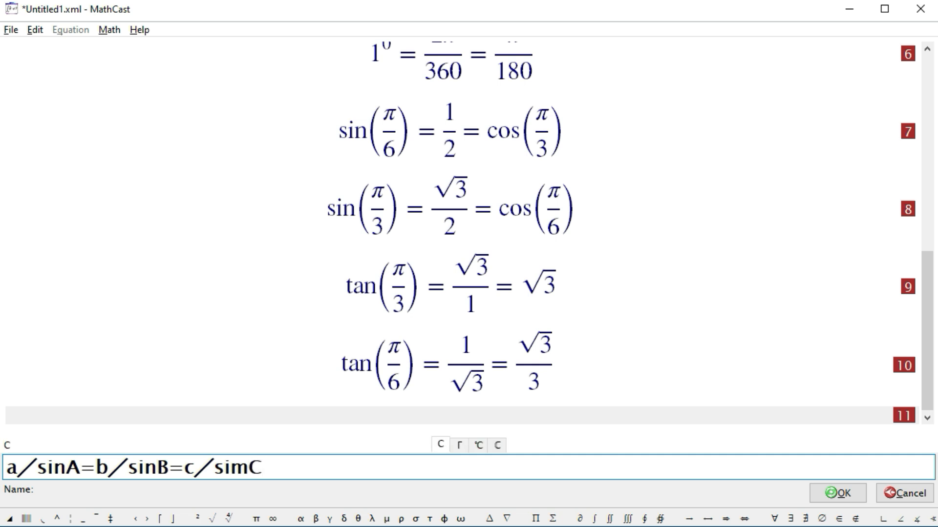
- Group sin A and sin B in angle brackets in equation 11 so each forms a complete denominator
{"action": "key", "text": "Return"}
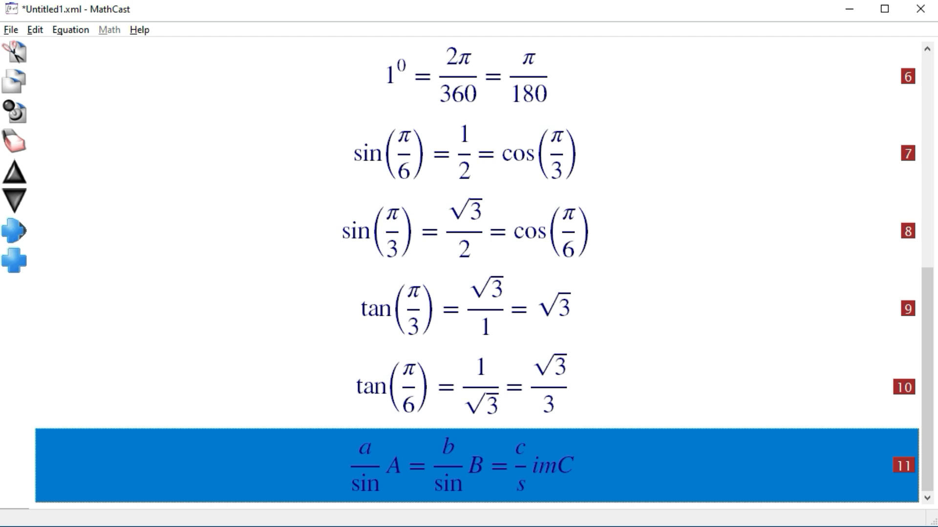
{"action": "key", "text": "Return"}
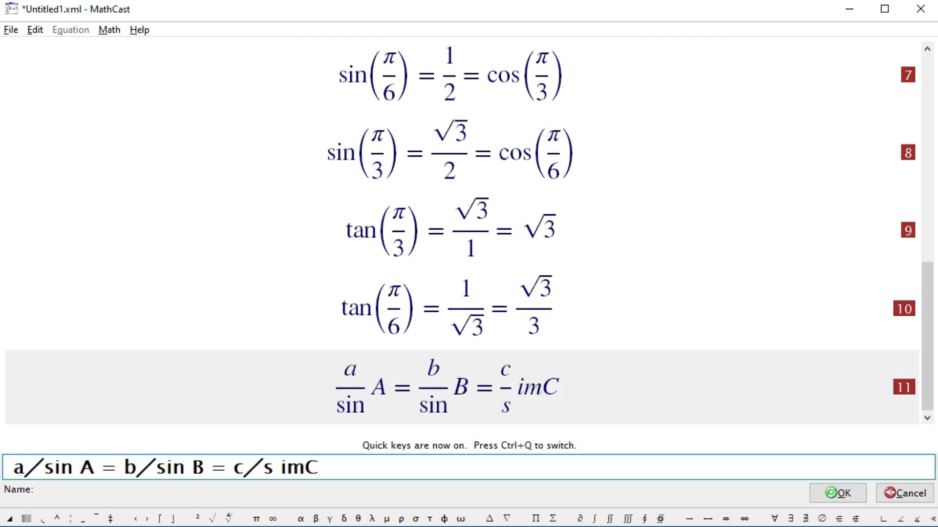
{"action": "left_click", "coordinate": [44, 468]}
{"action": "left_click", "coordinate": [135, 519]}
{"action": "left_click", "coordinate": [101, 467]}
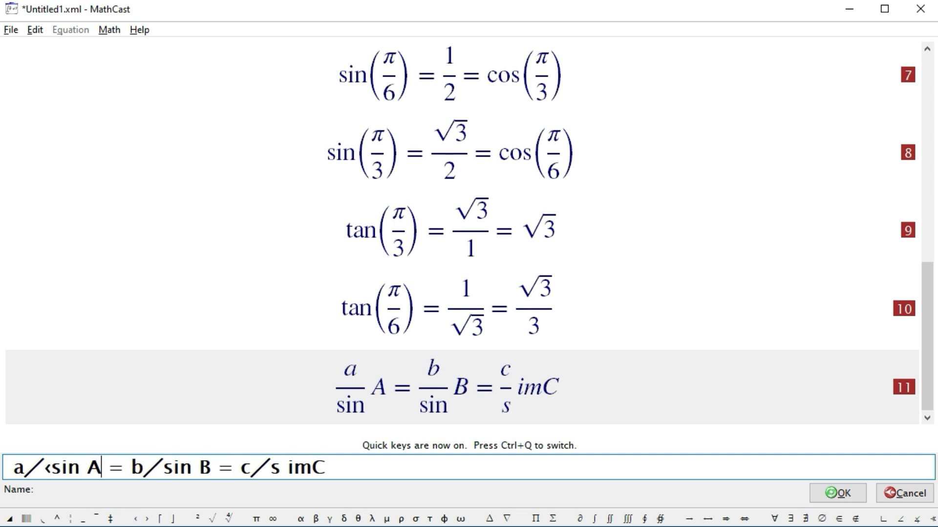
{"action": "left_click", "coordinate": [147, 519]}
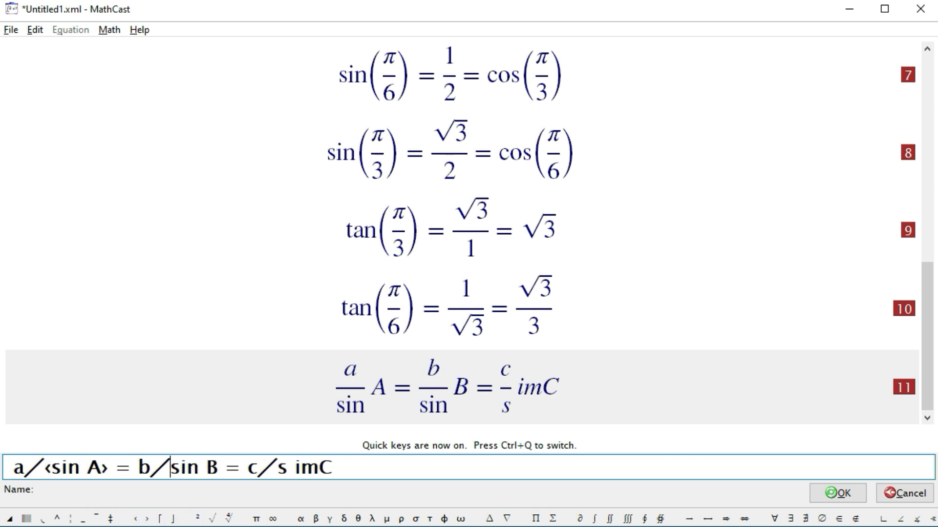
{"action": "left_click", "coordinate": [170, 467]}
{"action": "left_click", "coordinate": [136, 519]}
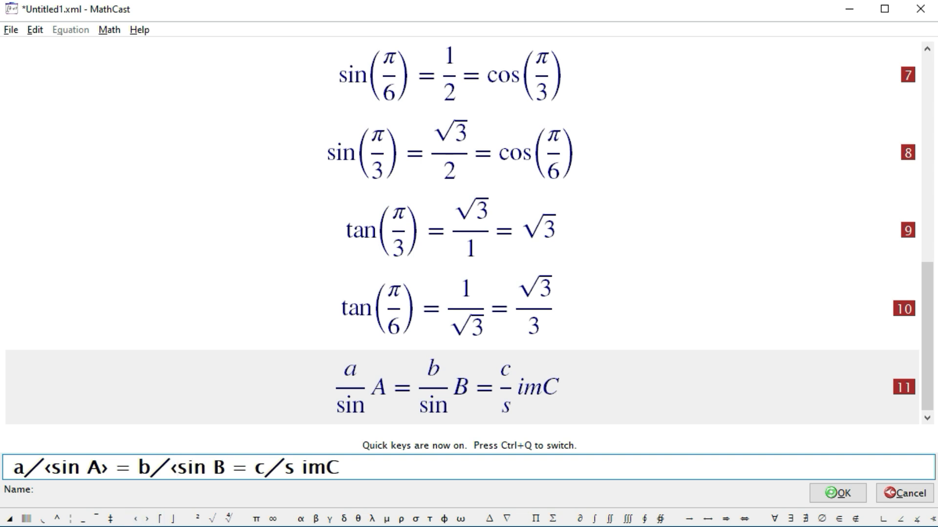
{"action": "left_click", "coordinate": [225, 467]}
{"action": "left_click", "coordinate": [147, 519]}
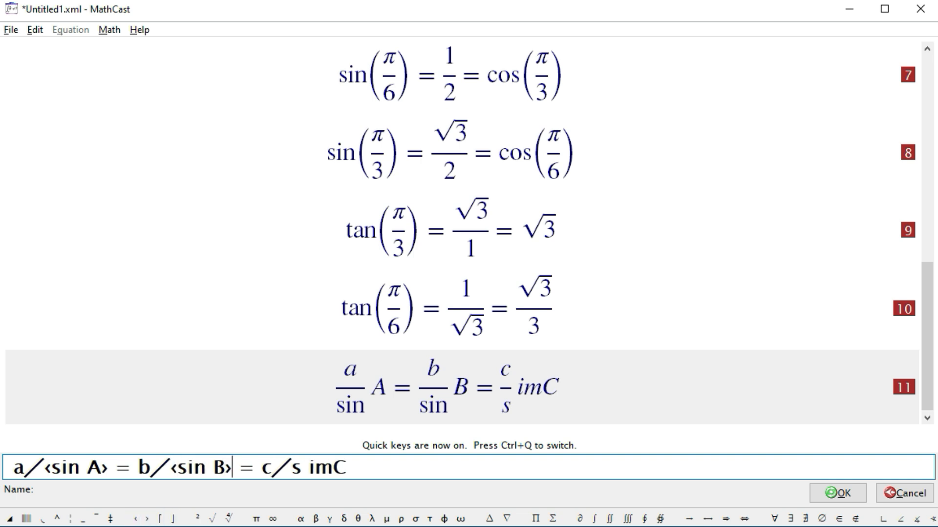
- Correct the misspelled sine in equation 11's third fraction and group sin C in angle brackets as its denominator
{"action": "left_click", "coordinate": [292, 468]}
{"action": "left_click", "coordinate": [135, 518]}
{"action": "left_click", "coordinate": [339, 468]}
{"action": "key", "text": "BackSpace"}
{"action": "key", "text": "BackSpace"}
{"action": "key", "text": "BackSpace"}
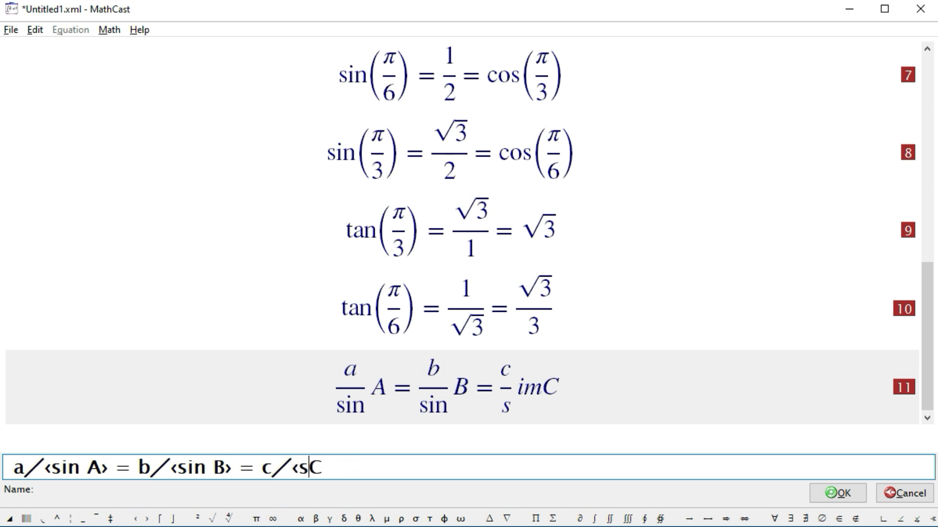
{"action": "type", "text": "in"}
{"action": "key", "text": "Right"}
{"action": "left_click", "coordinate": [147, 519]}
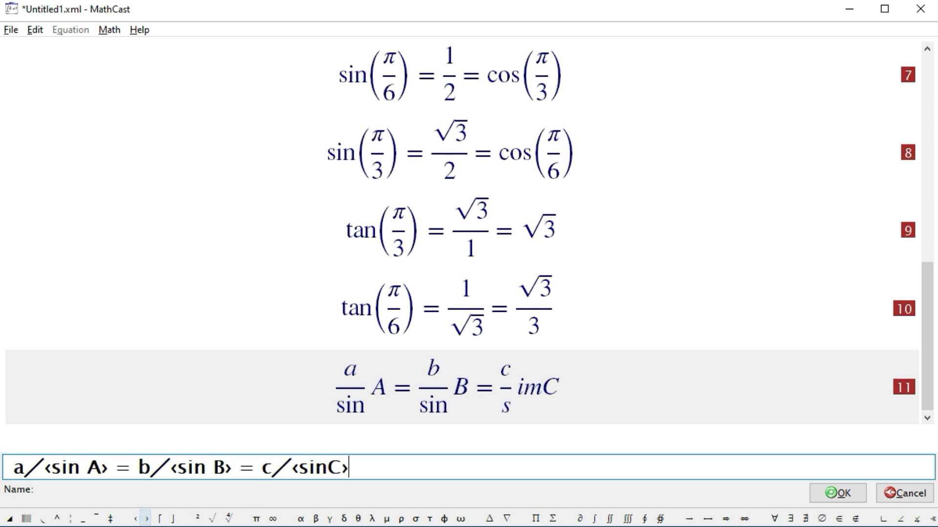
{"action": "key", "text": "Return"}
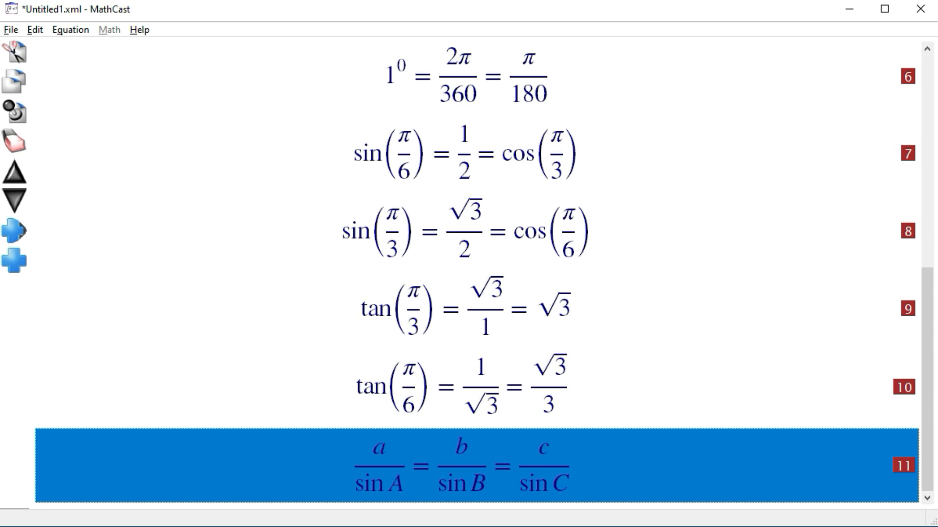
- Copy equation 11, switch to the page with triangle ABC, paste it and place it at the triangle's upper right
{"action": "key", "text": "ctrl+c"}
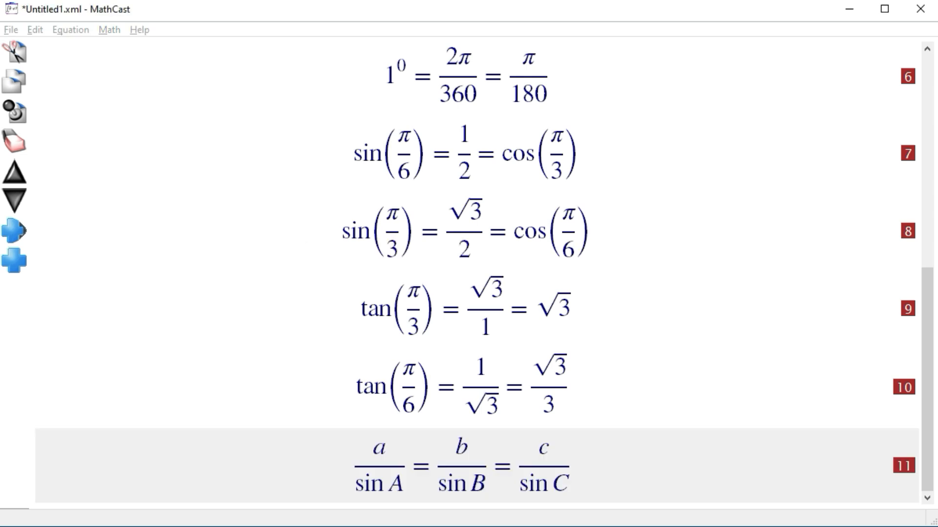
{"action": "key", "text": "alt+Tab"}
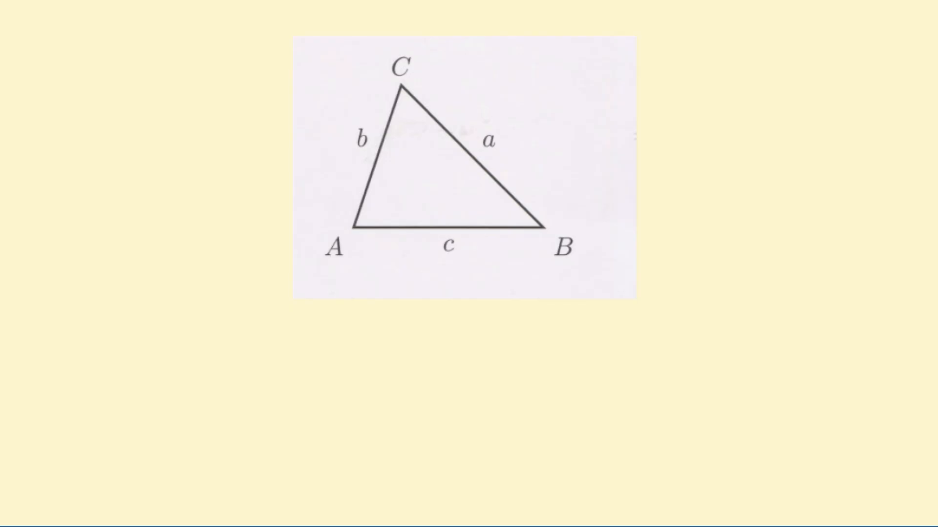
{"action": "right_click", "coordinate": [145, 207]}
{"action": "left_click", "coordinate": [183, 257]}
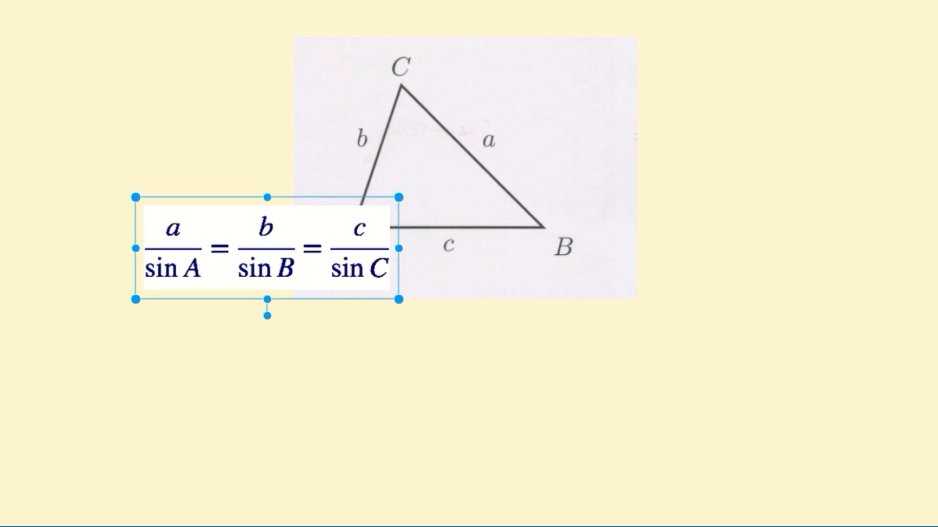
{"action": "left_click_drag", "start_coordinate": [267, 248], "coordinate": [774, 99]}
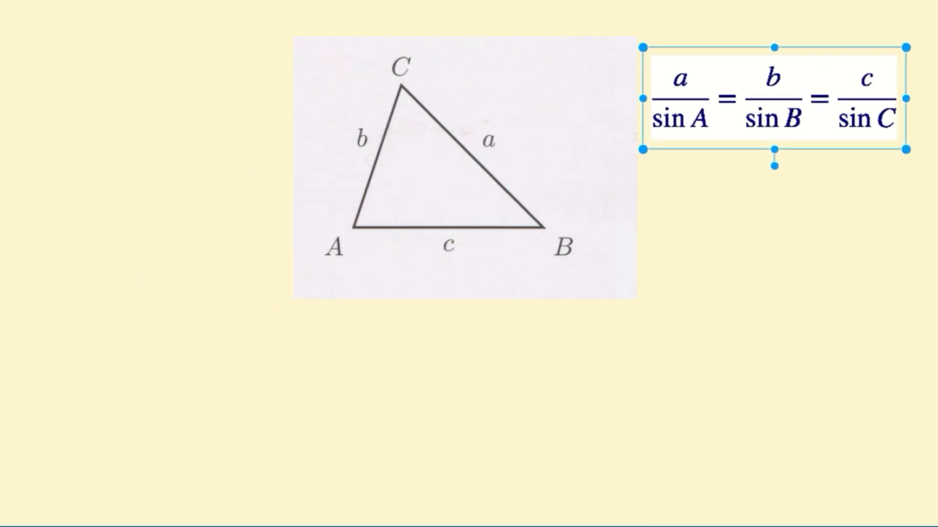
{"action": "key", "text": "Escape"}
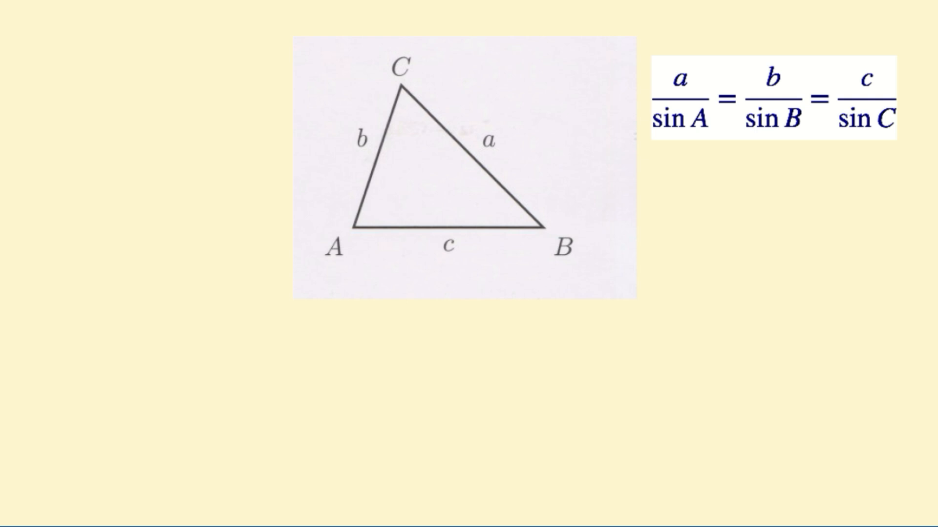
- Return to MathCast and start a new equation 12 with a²=b²+c²
{"action": "mouse_move", "coordinate": [655, 526]}
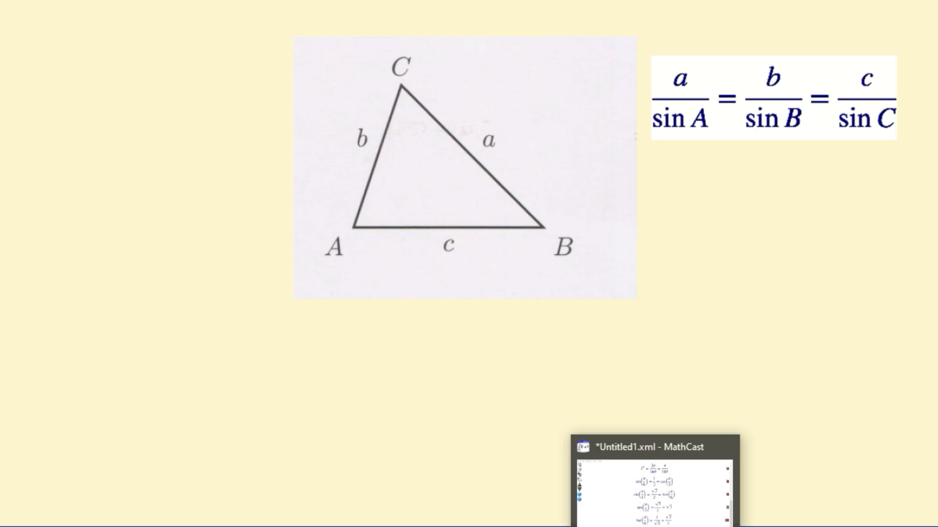
{"action": "left_click", "coordinate": [655, 526]}
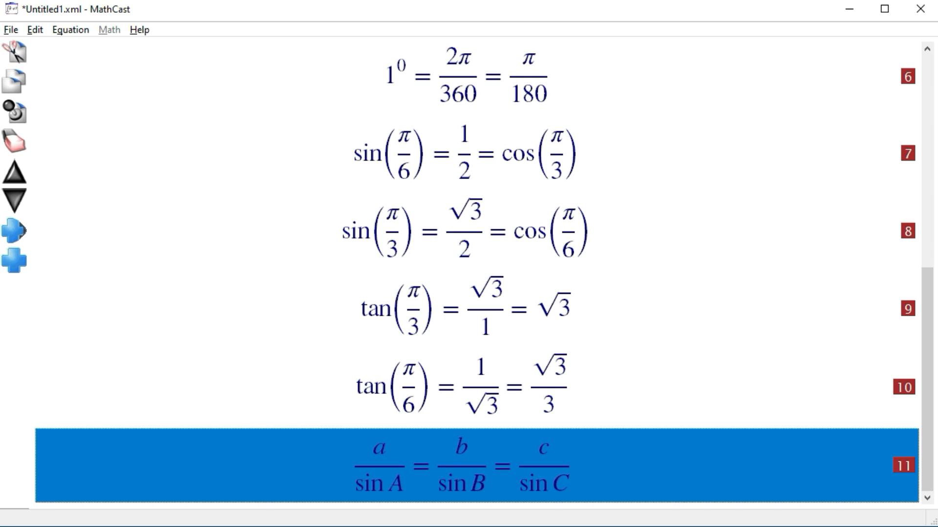
{"action": "key", "text": "Return"}
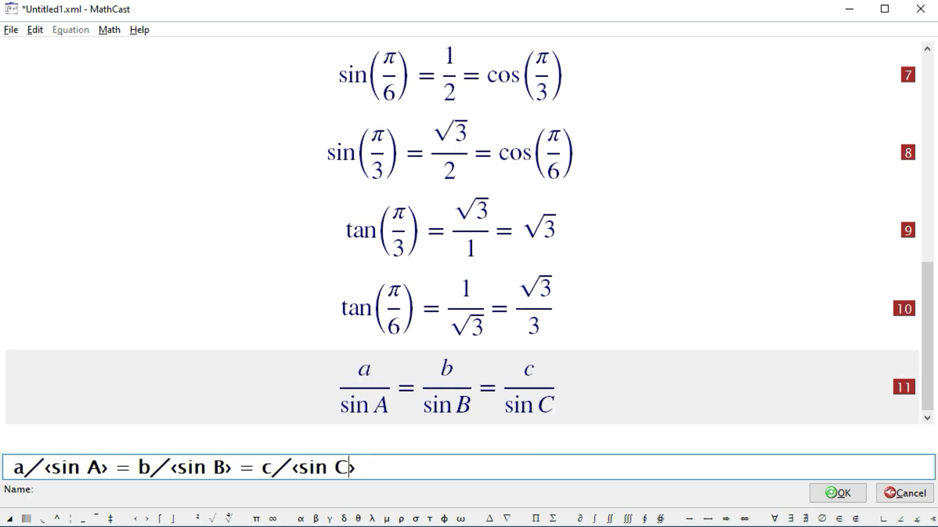
{"action": "key", "text": "Return"}
{"action": "key", "text": "Insert"}
{"action": "type", "text": "a"}
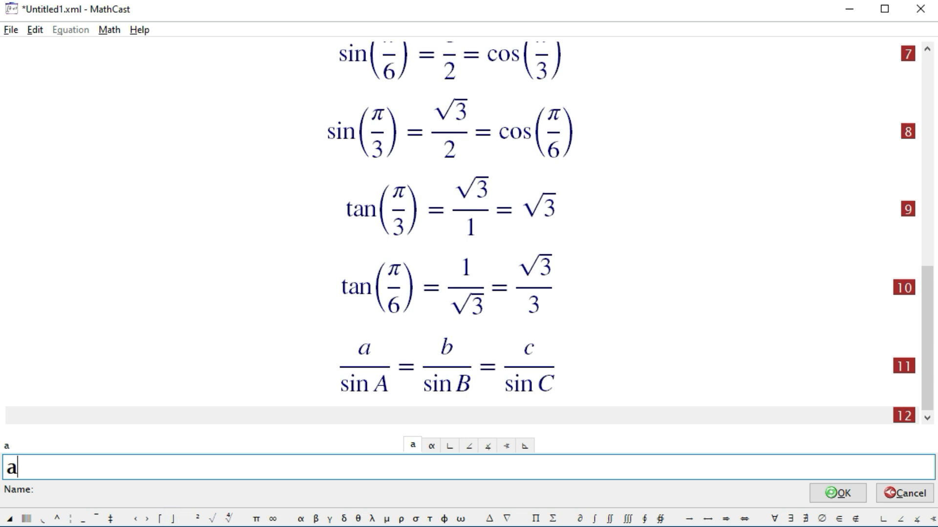
{"action": "left_click", "coordinate": [197, 517]}
{"action": "type", "text": "=b"}
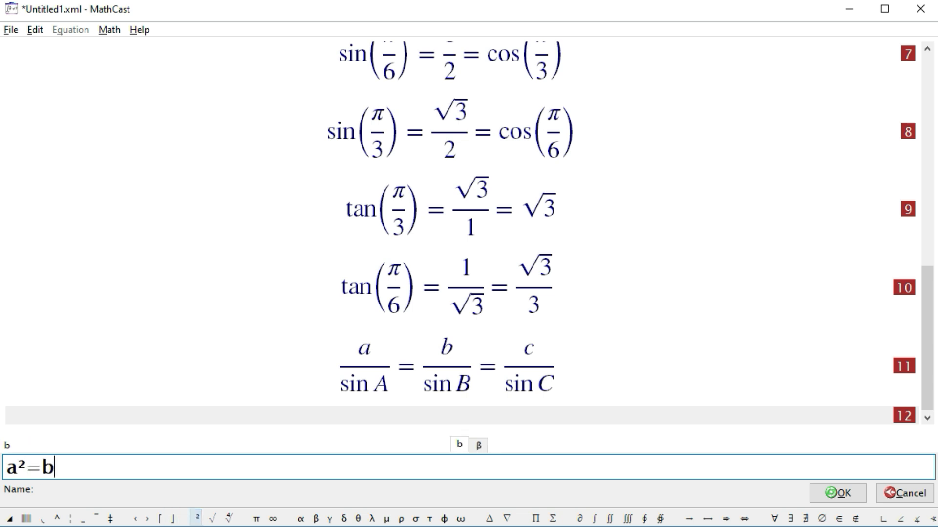
{"action": "left_click", "coordinate": [198, 517]}
{"action": "type", "text": "+c"}
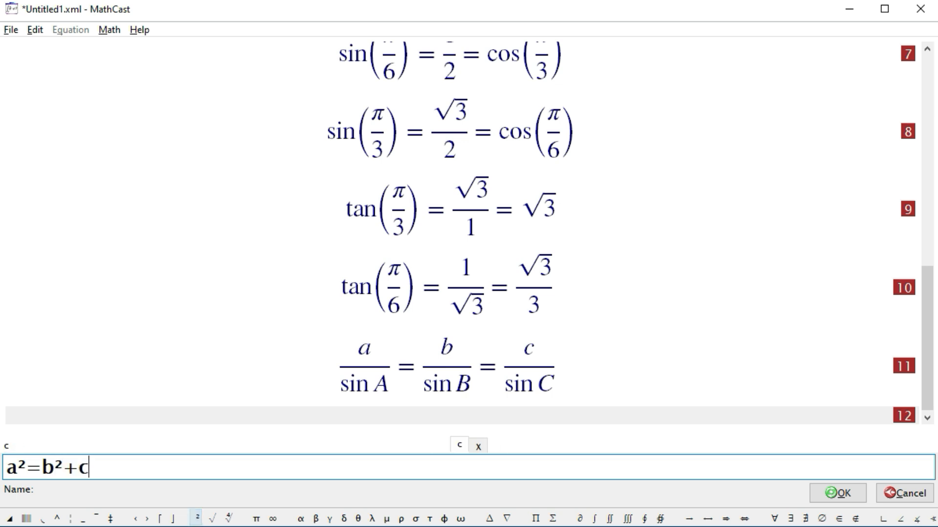
{"action": "left_click", "coordinate": [197, 518]}
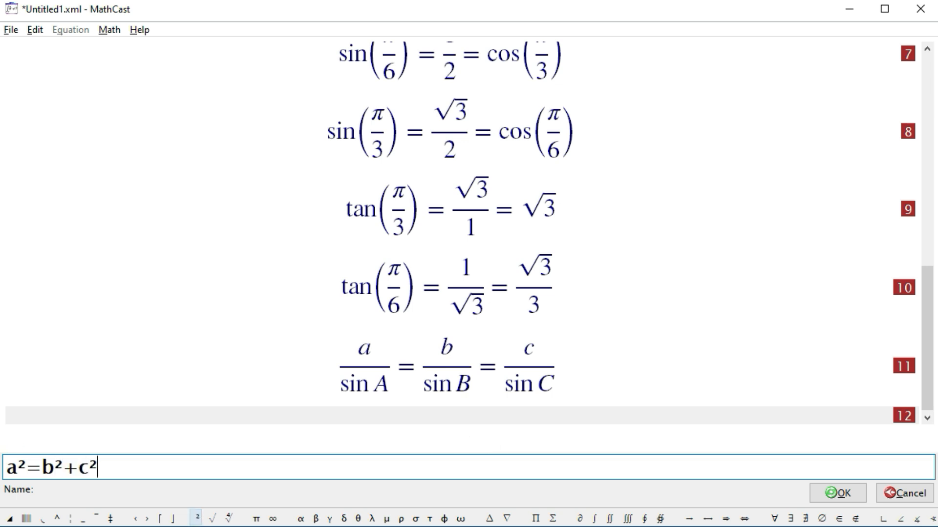
- Complete equation 12 with the term −2b cos A, correcting the mistyped cosine, and enter it
{"action": "type", "text": "-2bc"}
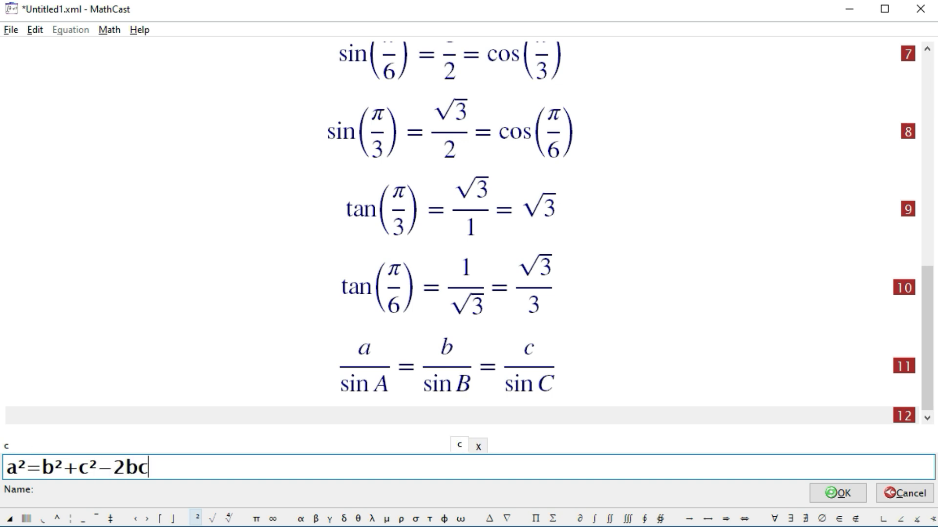
{"action": "type", "text": "hos"}
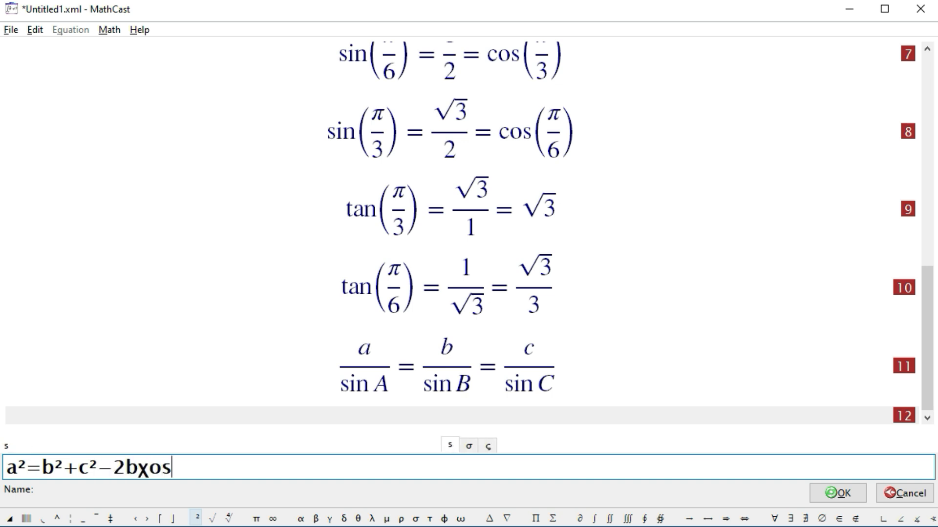
{"action": "type", "text": "A"}
{"action": "key", "text": "BackSpace"}
{"action": "key", "text": "BackSpace"}
{"action": "key", "text": "BackSpace"}
{"action": "key", "text": "BackSpace"}
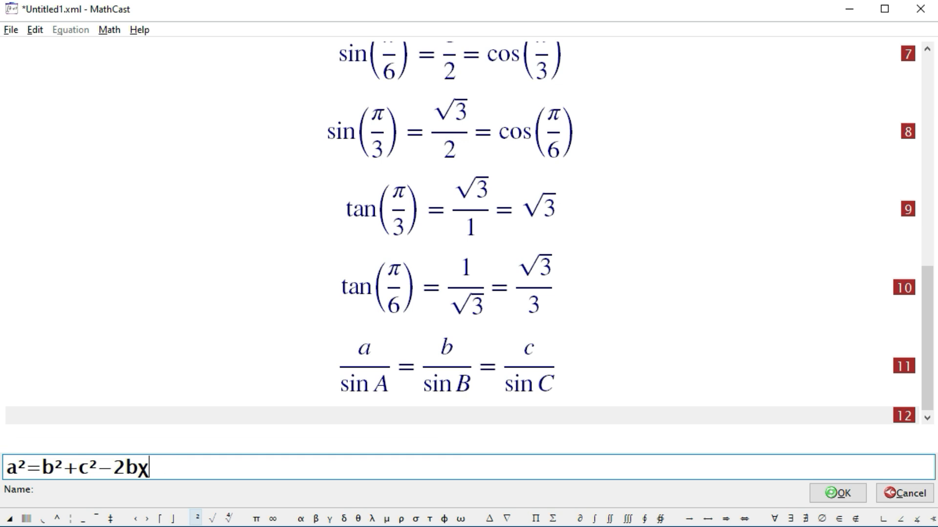
{"action": "type", "text": "cos"}
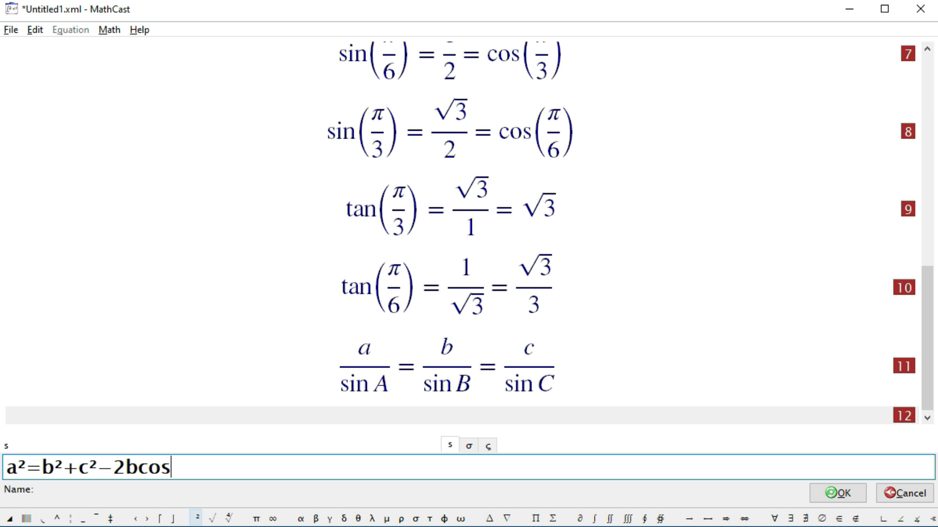
{"action": "type", "text": "A"}
{"action": "key", "text": "Return"}
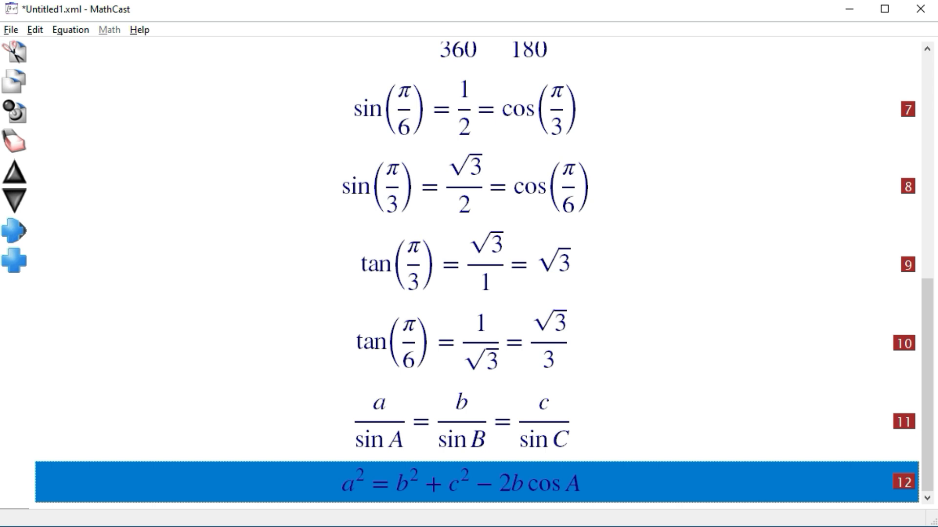
- Insert the missing c in equation 12 so that its last term reads 2bc cos A
{"action": "key", "text": "Return"}
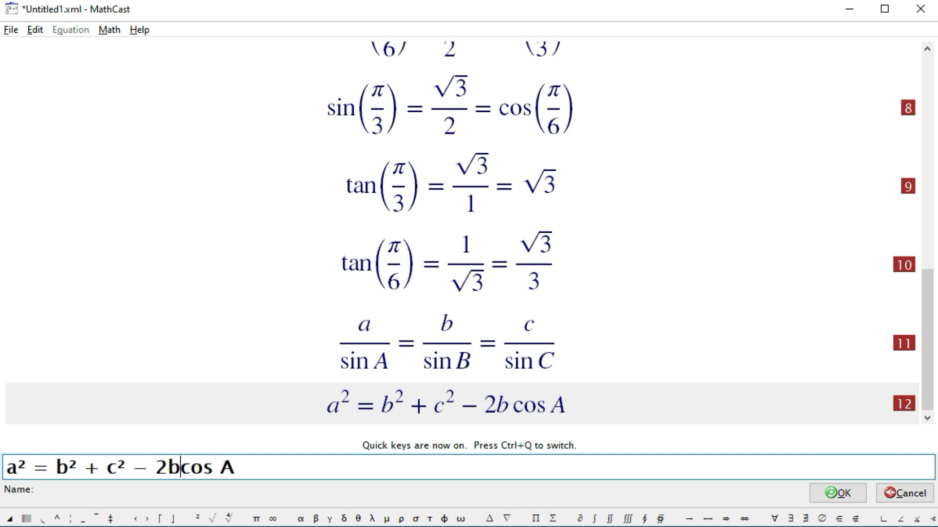
{"action": "type", "text": "c"}
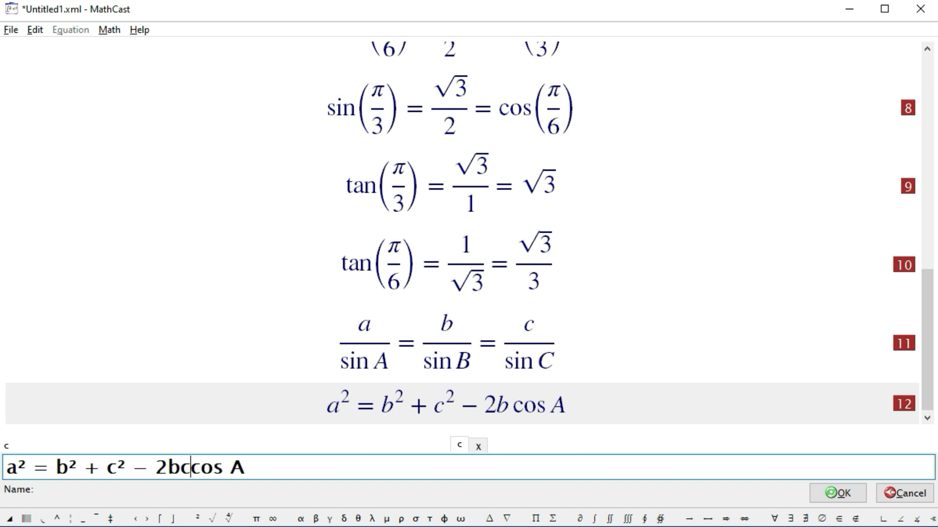
{"action": "key", "text": "Return"}
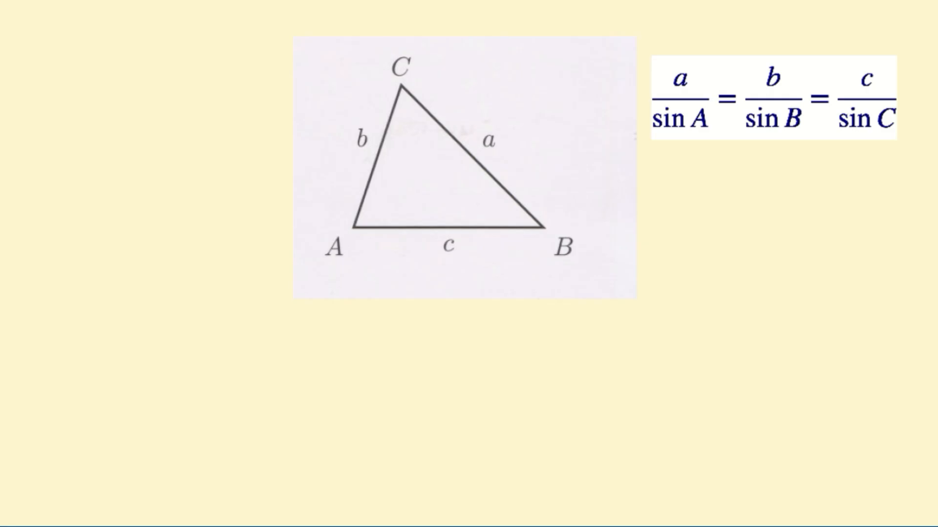
- Paste equation 12 onto the page with triangle ABC and place it directly below the triangle
{"action": "right_click", "coordinate": [284, 350]}
{"action": "left_click", "coordinate": [318, 404]}
{"action": "left_click_drag", "start_coordinate": [427, 375], "coordinate": [459, 337]}
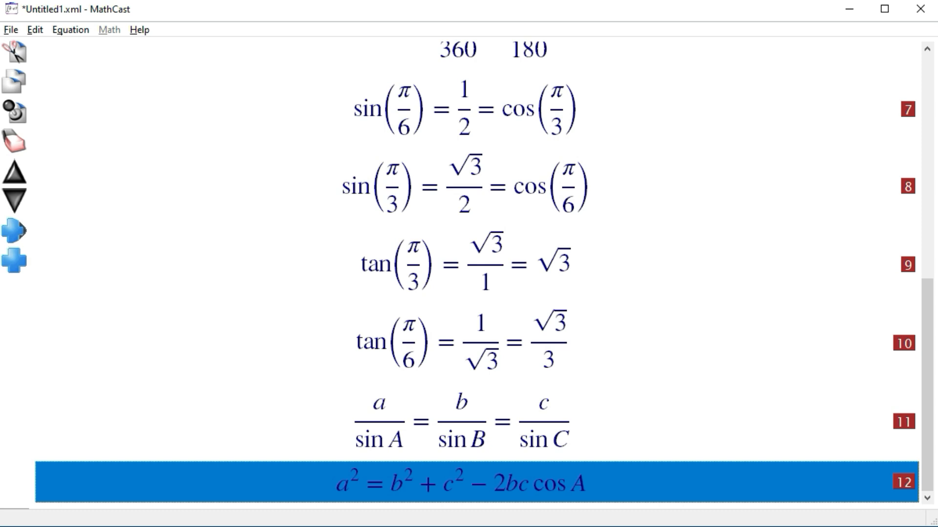
- Return to MathCast, copy the source text of equation 12 and paste it into a new equation 13
{"action": "key", "text": "Return"}
{"action": "key", "text": "End"}
{"action": "key", "text": "shift+Home"}
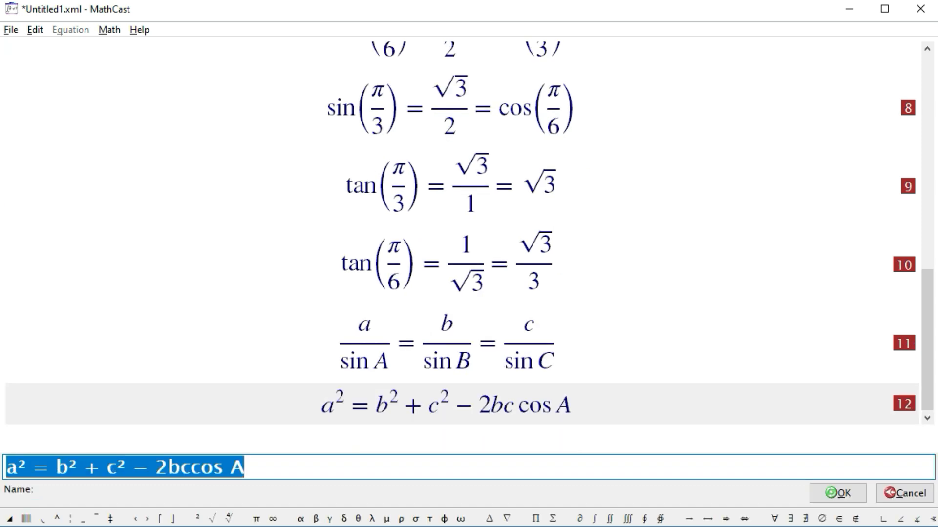
{"action": "key", "text": "Escape"}
{"action": "key", "text": "Return"}
{"action": "key", "text": "ctrl+c"}
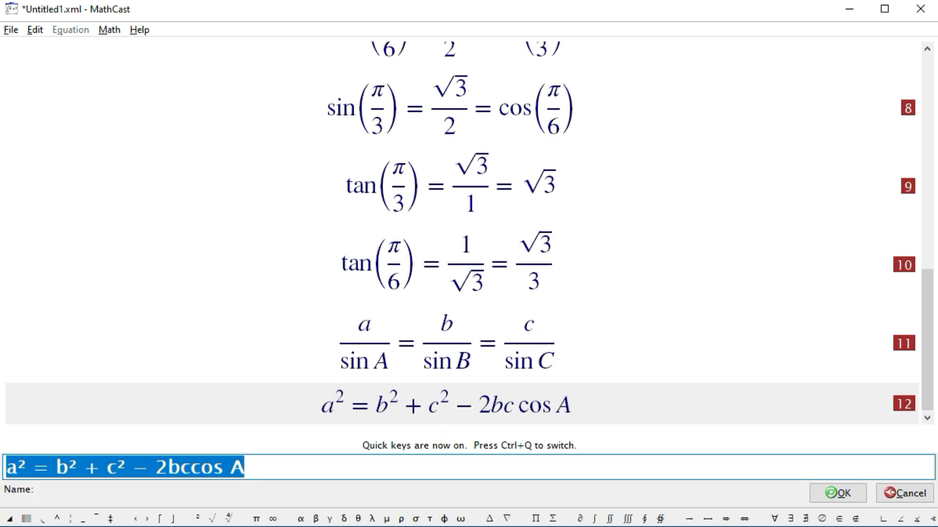
{"action": "key", "text": "Escape"}
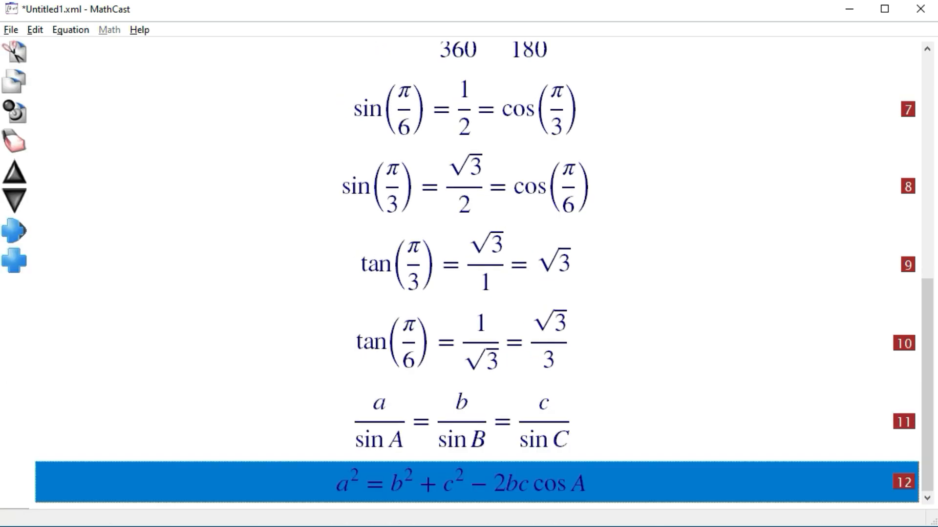
{"action": "key", "text": "Insert"}
{"action": "key", "text": "ctrl+v"}
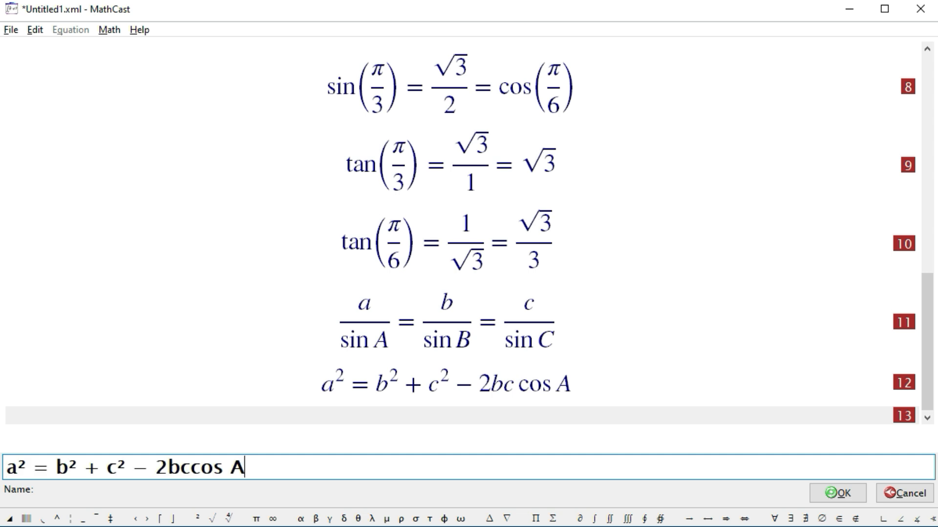
- Move the − 2bc cos A term from the end of equation 13 to its beginning
{"action": "key", "text": "shift+Left"}
{"action": "key", "text": "shift+Left"}
{"action": "key", "text": "shift+Left"}
{"action": "key", "text": "shift+Left"}
{"action": "key", "text": "shift+Left"}
{"action": "key", "text": "shift+Left"}
{"action": "key", "text": "shift+Left"}
{"action": "key", "text": "shift+Left"}
{"action": "key", "text": "shift+Left"}
{"action": "key", "text": "shift+Left"}
{"action": "key", "text": "shift+Left"}
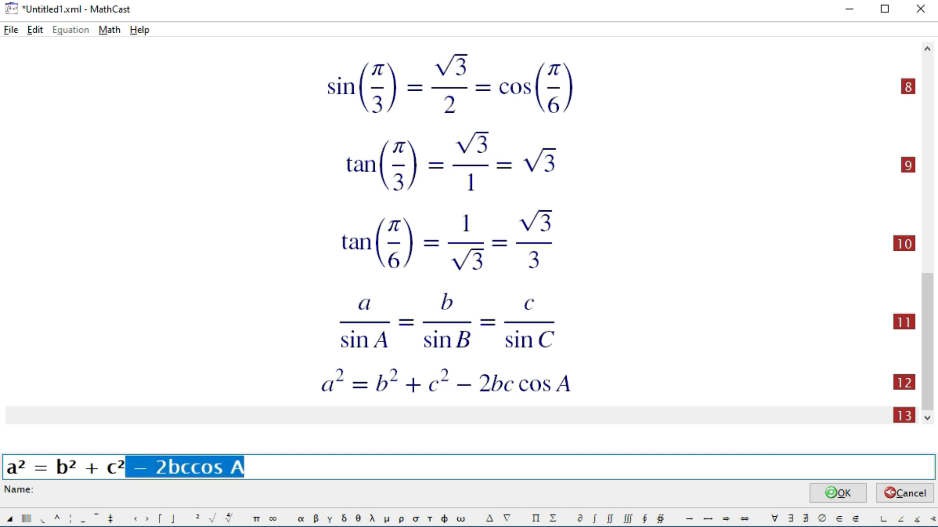
{"action": "key", "text": "ctrl+x"}
{"action": "key", "text": "Home"}
{"action": "key", "text": "ctrl+v"}
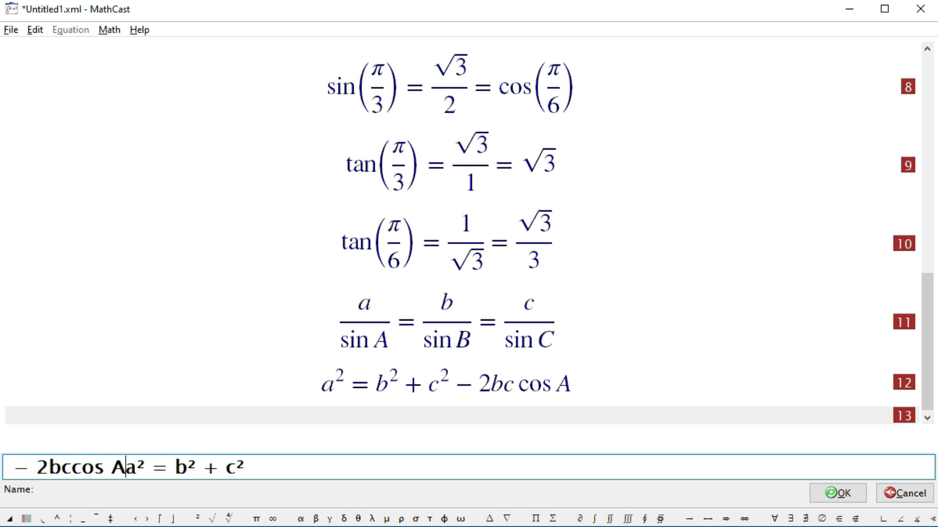
- Add a plus sign before a² in equation 13 and remove the minus sign in front of 2bc cos A
{"action": "type", "text": "+"}
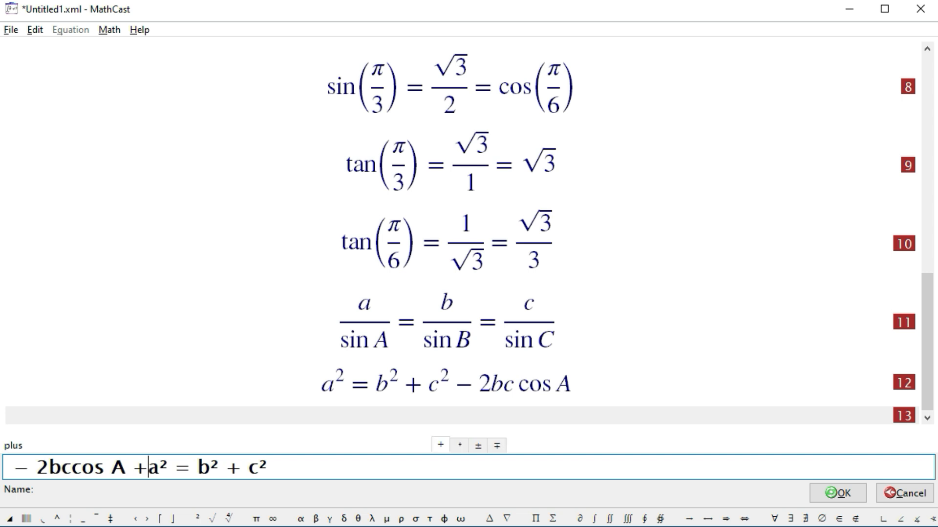
{"action": "left_click", "coordinate": [29, 467]}
{"action": "key", "text": "BackSpace"}
{"action": "key", "text": "Delete"}
- Move + a² from the left side of equation 13 to the end of its right side
{"action": "left_click", "coordinate": [146, 467]}
{"action": "key", "text": "shift+Left"}
{"action": "key", "text": "shift+Left"}
{"action": "key", "text": "shift+Left"}
{"action": "key", "text": "shift+Left"}
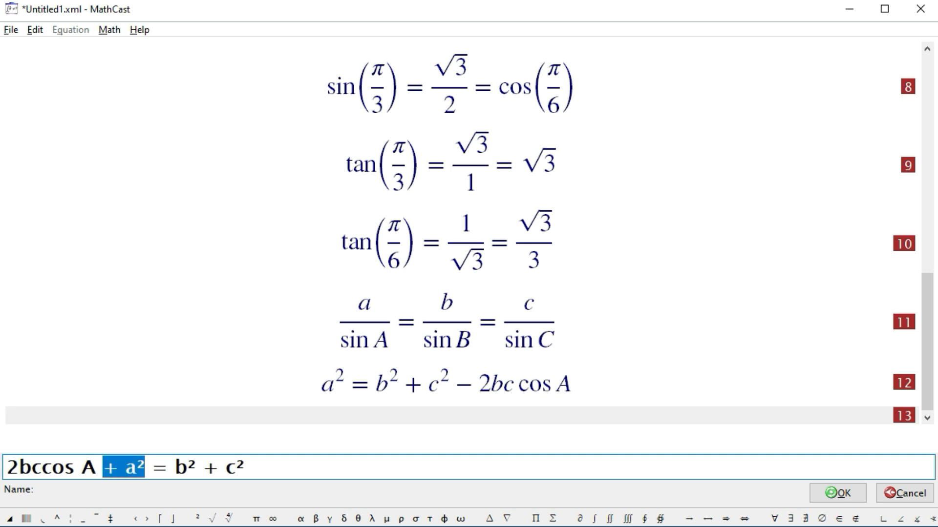
{"action": "key", "text": "ctrl+x"}
{"action": "key", "text": "End"}
{"action": "key", "text": "ctrl+v"}
- Change the sign before a² to minus and enter equation 13 as 2bc cos A = b² + c² − a²
{"action": "key", "text": "Left"}
{"action": "key", "text": "Left"}
{"action": "key", "text": "Left"}
{"action": "key", "text": "BackSpace"}
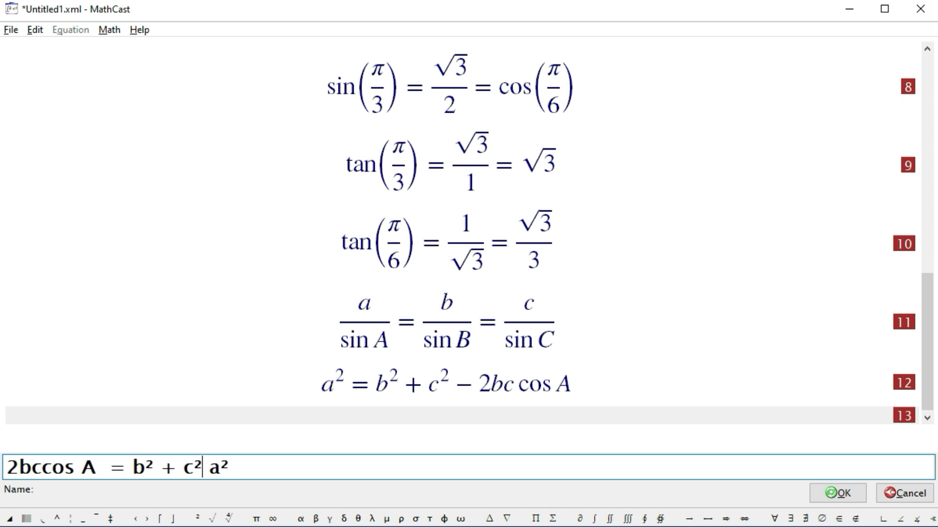
{"action": "type", "text": "-"}
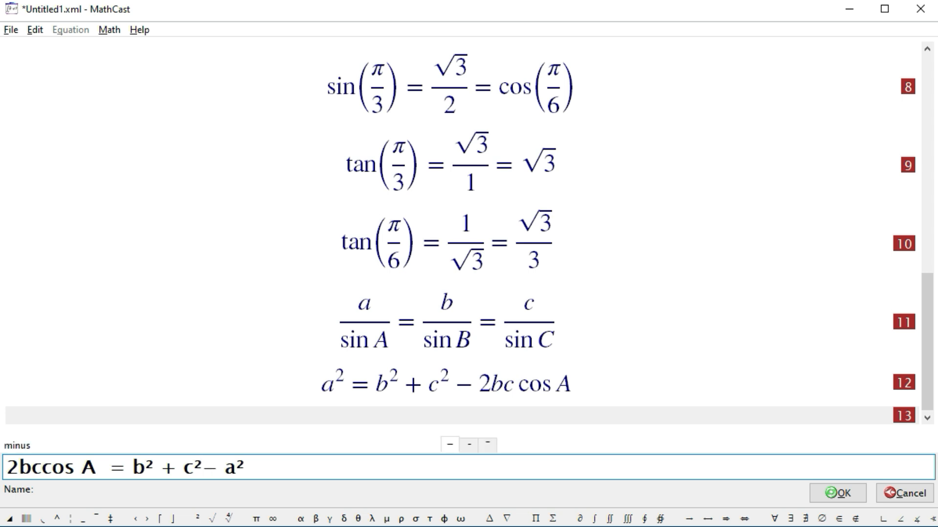
{"action": "key", "text": "Return"}
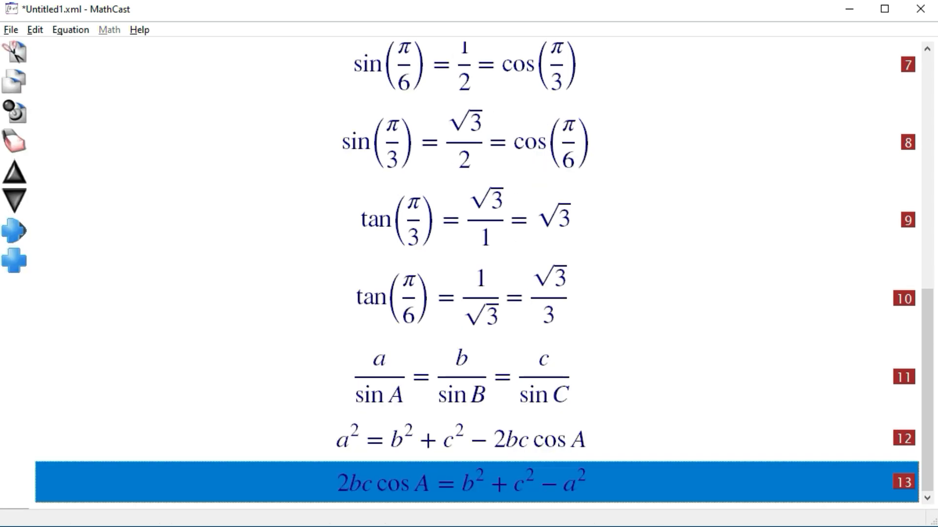
- Copy equation 13, switch to the page with triangle ABC and paste it there
{"action": "key", "text": "ctrl+c"}
{"action": "key", "text": "ctrl+v"}
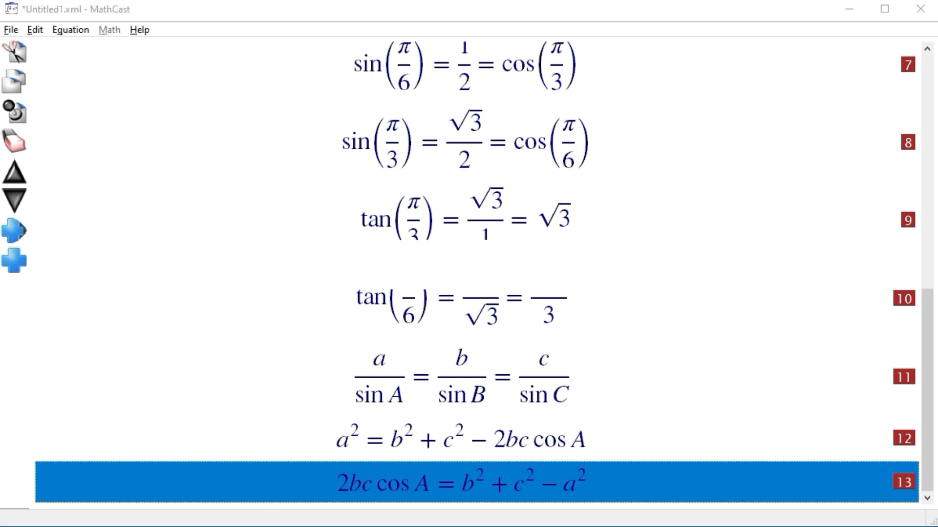
{"action": "key", "text": "alt+Tab"}
{"action": "right_click", "coordinate": [334, 229]}
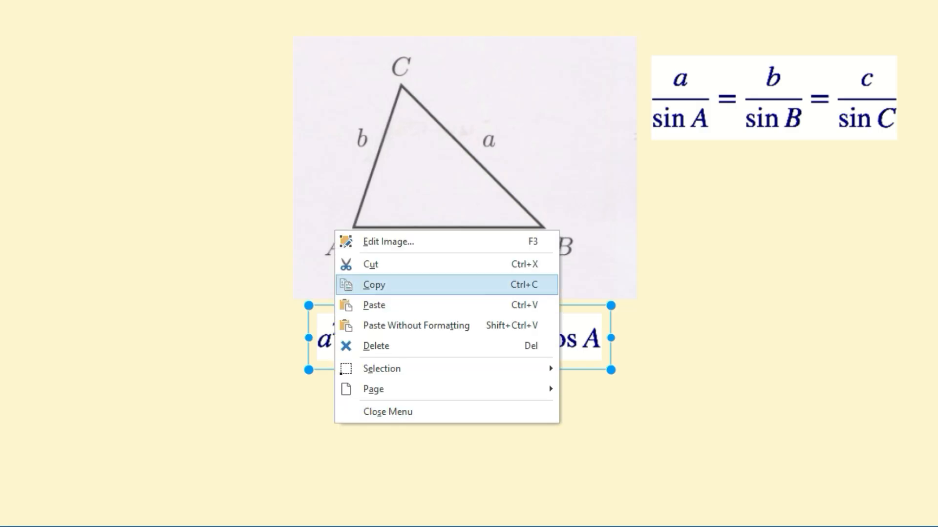
{"action": "left_click", "coordinate": [376, 305]}
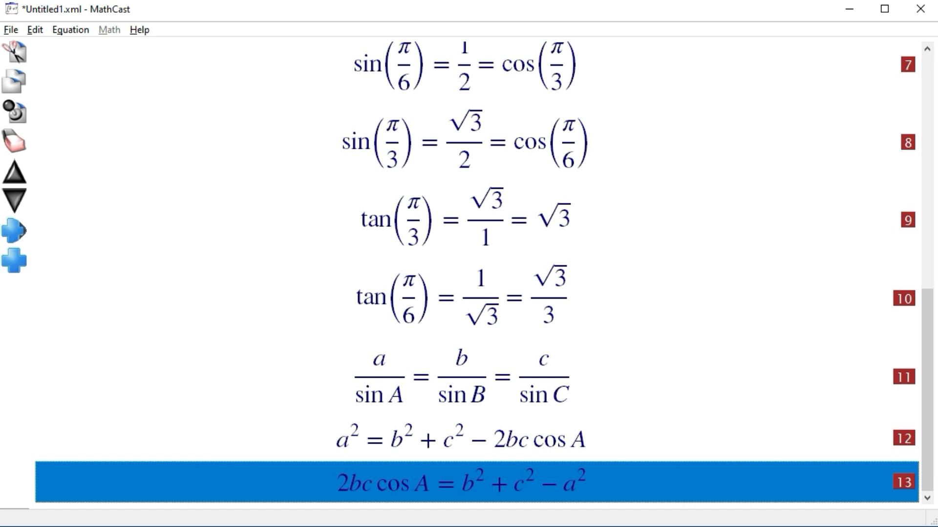
- Return to MathCast, copy the source text of equation 13 and paste it into a new equation 14
{"action": "key", "text": "Return"}
{"action": "key", "text": "shift+Home"}
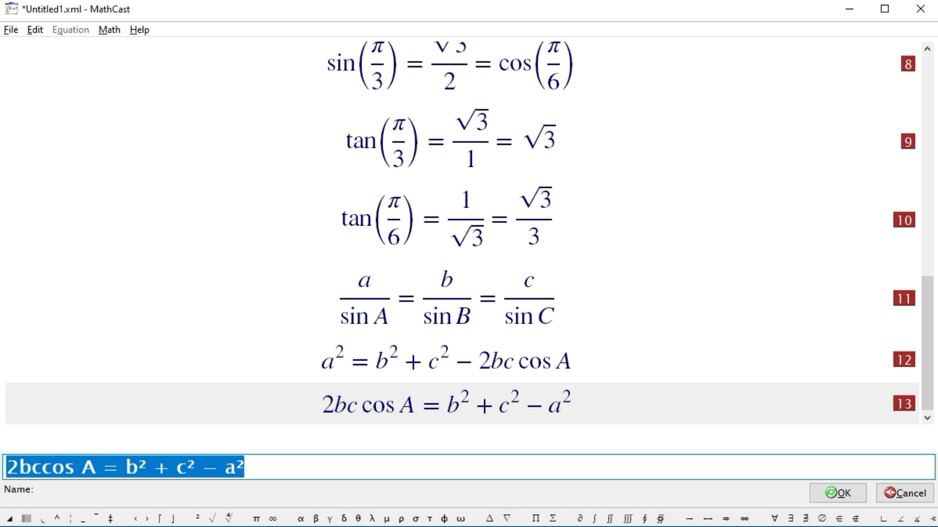
{"action": "key", "text": "ctrl+c"}
{"action": "key", "text": "Return"}
{"action": "key", "text": "Insert"}
{"action": "key", "text": "ctrl+v"}
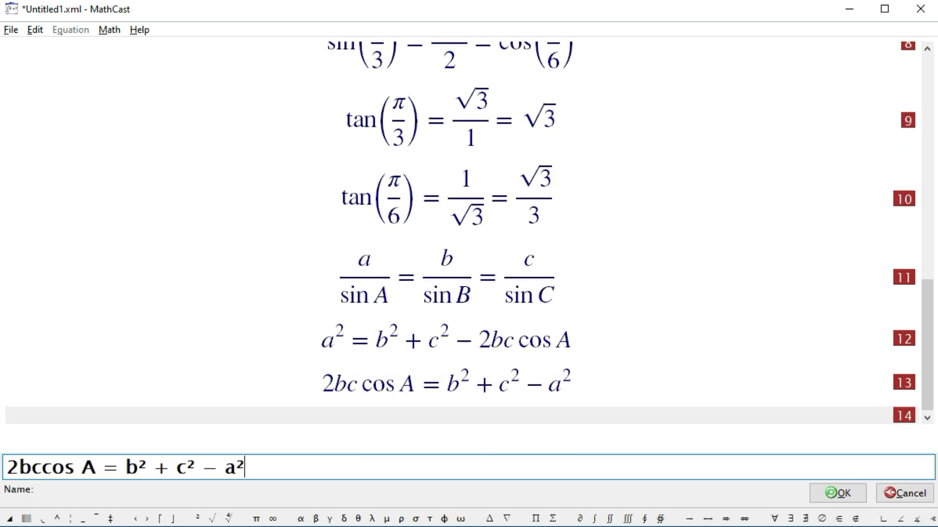
- Remove the leading 2bc from equation 14, append /2bc at its end and enter the equation
{"action": "key", "text": "Home"}
{"action": "key", "text": "shift+Right"}
{"action": "key", "text": "shift+Right"}
{"action": "key", "text": "shift+Right"}
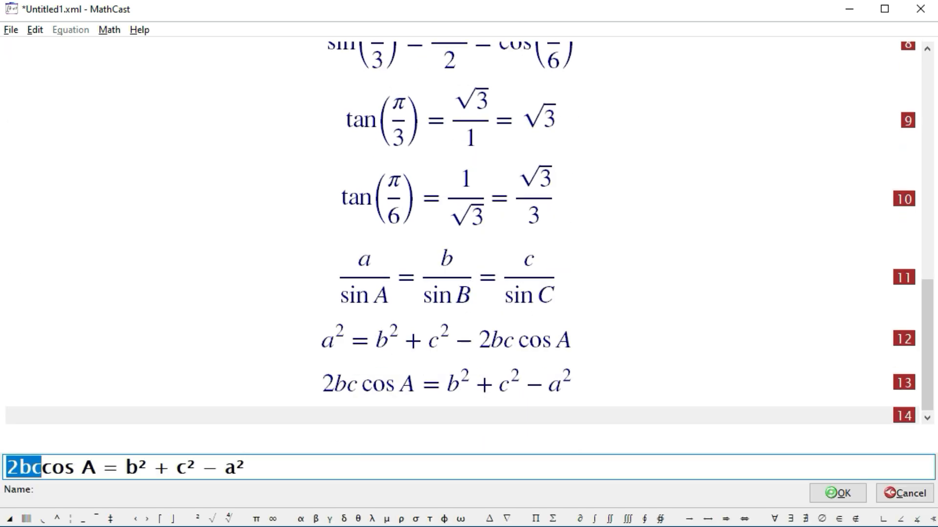
{"action": "key", "text": "Delete"}
{"action": "key", "text": "End"}
{"action": "type", "text": "/2bc"}
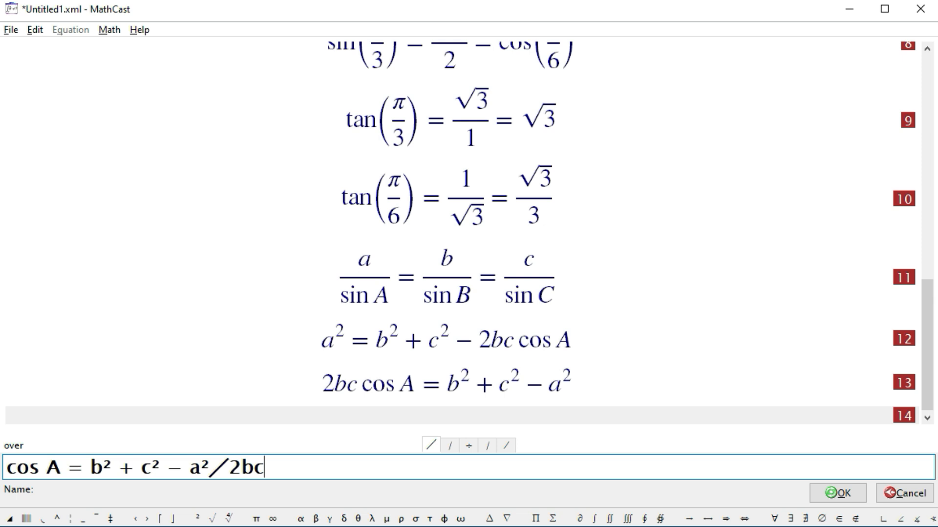
{"action": "key", "text": "Return"}
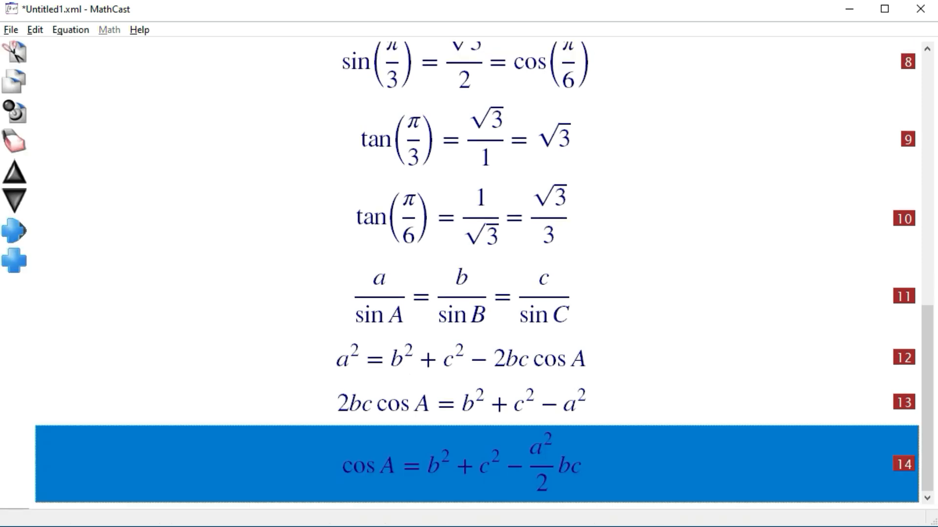
- Reopen equation 14 and enclose b² + c² − a² in parentheses so it forms the whole numerator
{"action": "key", "text": "Return"}
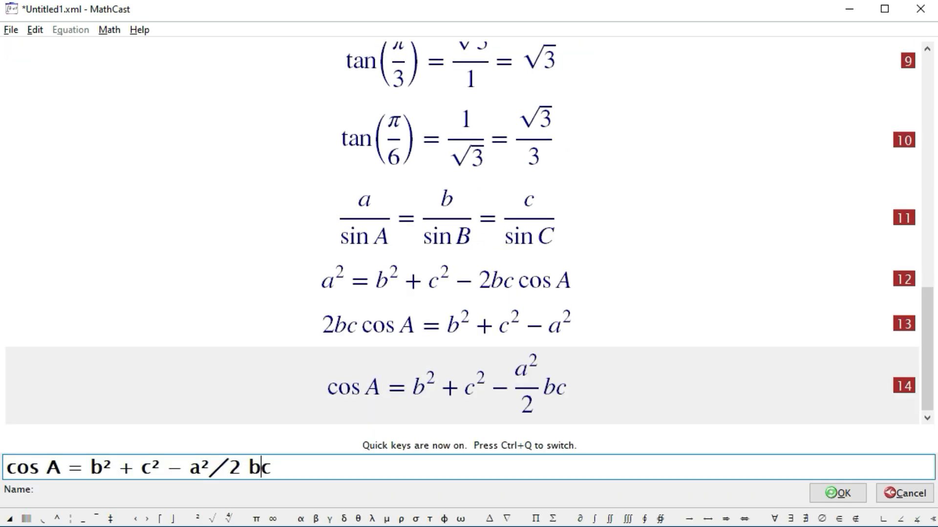
{"action": "left_click", "coordinate": [91, 467]}
{"action": "type", "text": "("}
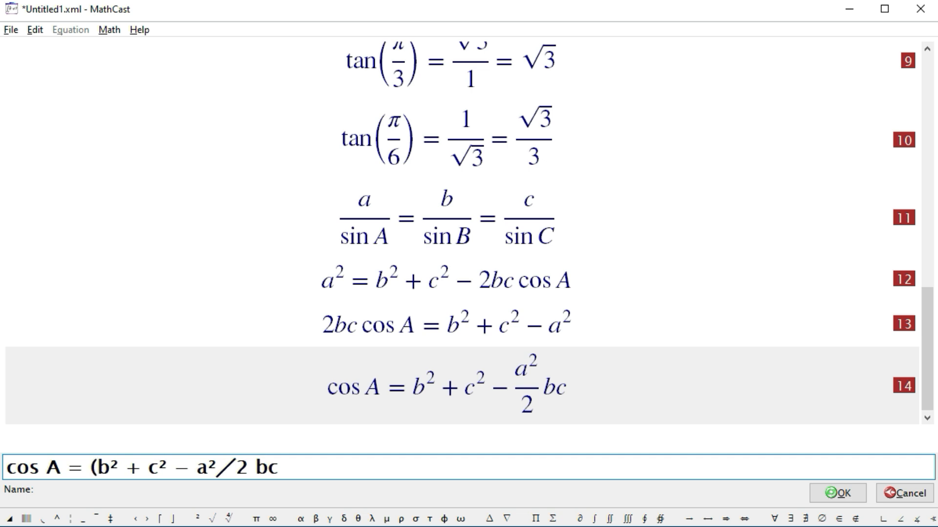
{"action": "left_click", "coordinate": [216, 467]}
{"action": "type", "text": ")"}
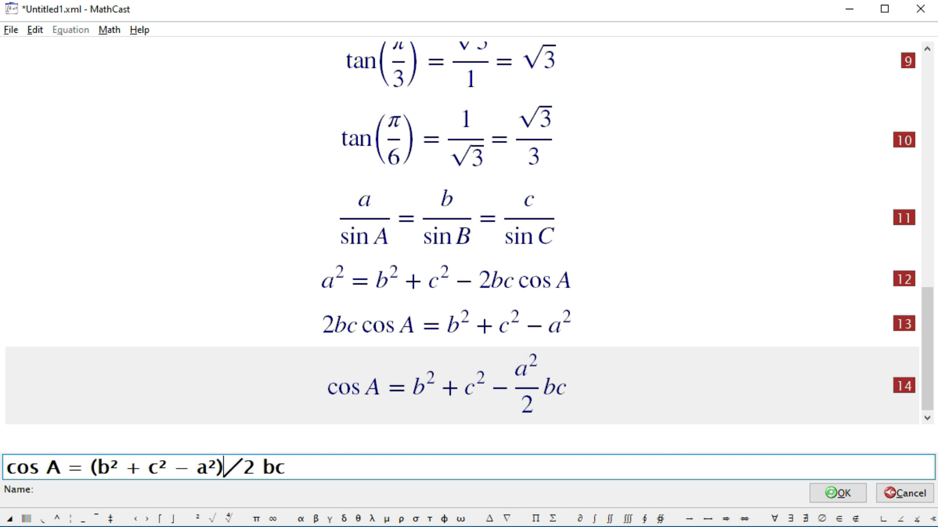
- Group 2bc in angle brackets as the complete denominator of equation 14 and enter it
{"action": "left_click", "coordinate": [242, 468]}
{"action": "left_click", "coordinate": [134, 519]}
{"action": "left_click", "coordinate": [293, 467]}
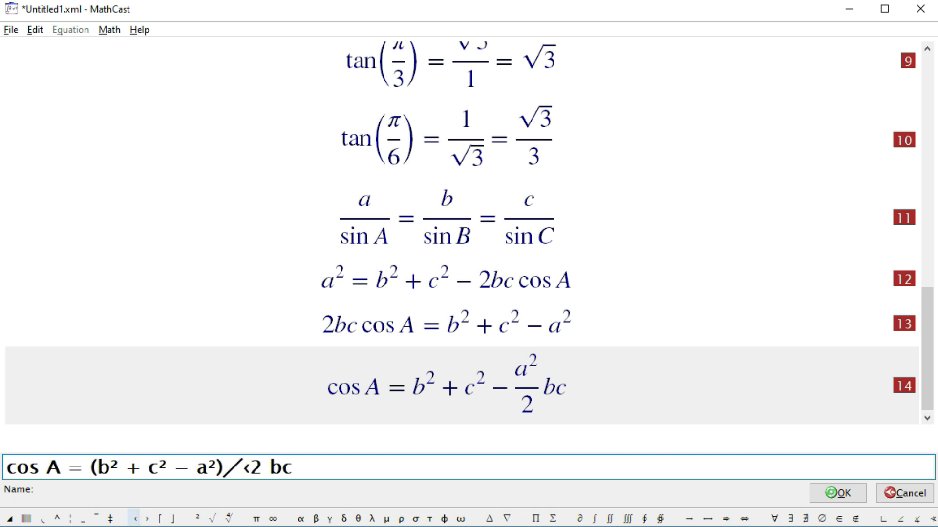
{"action": "left_click", "coordinate": [146, 518]}
{"action": "key", "text": "Return"}
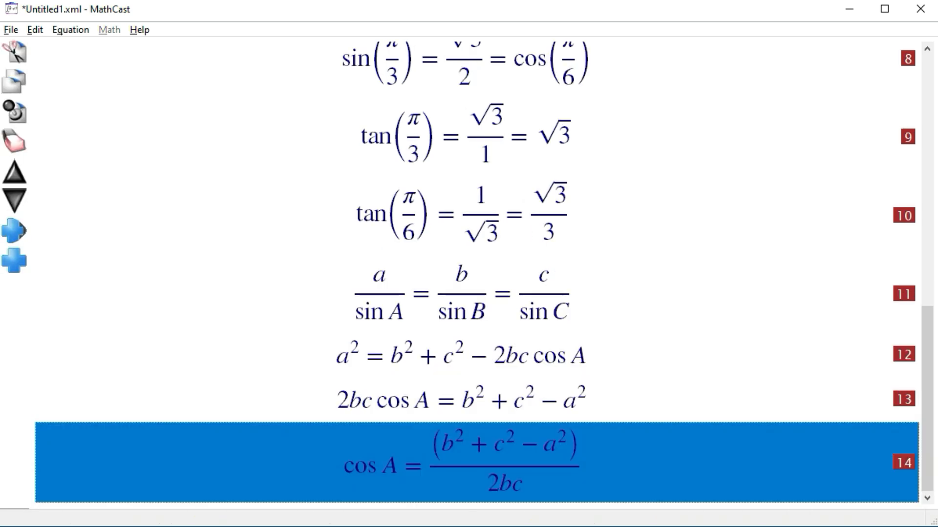